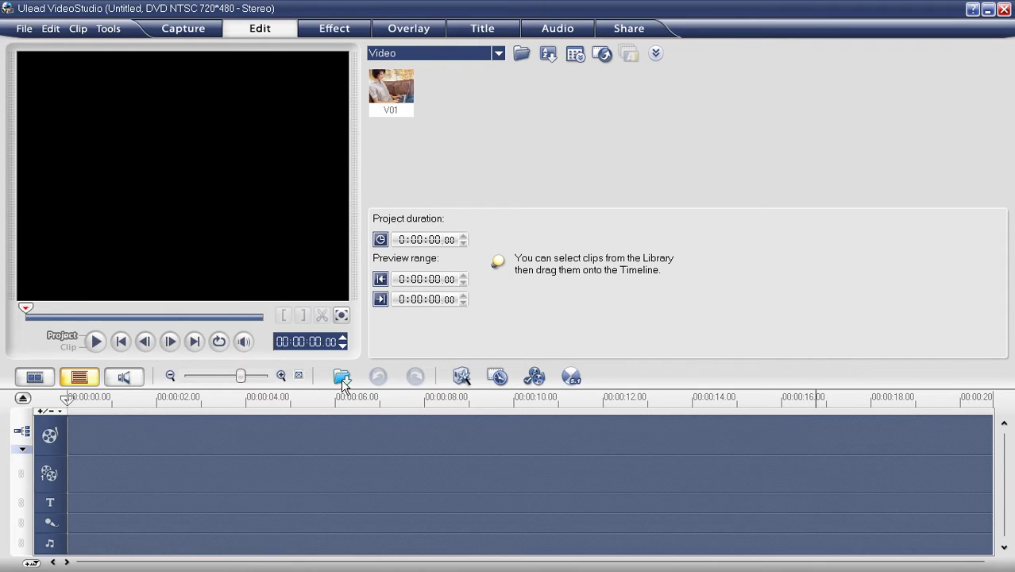
Step: Insert all images from the folder J:\Data\Pictures\Nagh p into the video track
{"action": "left_click", "coordinate": [341, 379]}
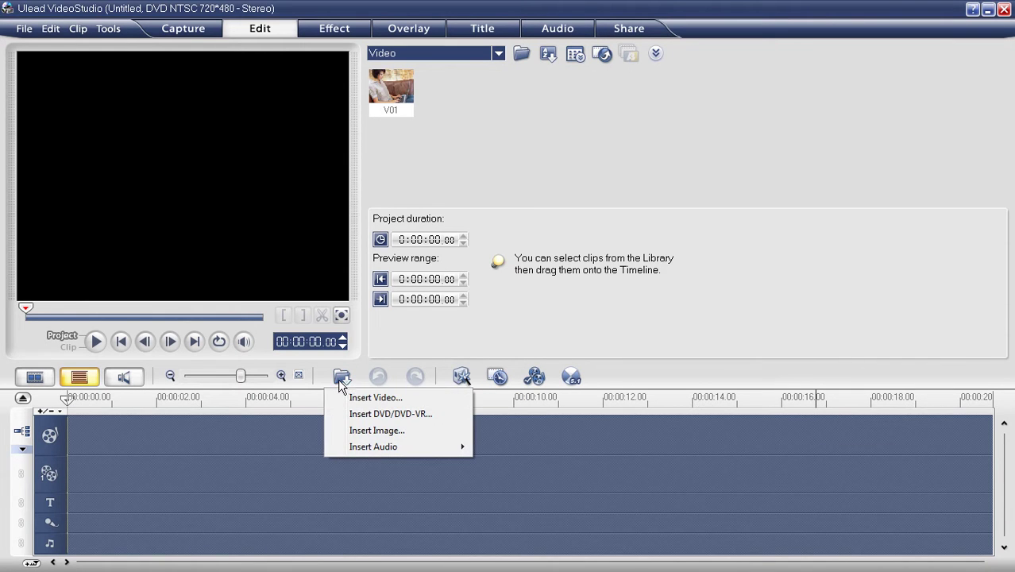
{"action": "left_click", "coordinate": [375, 430]}
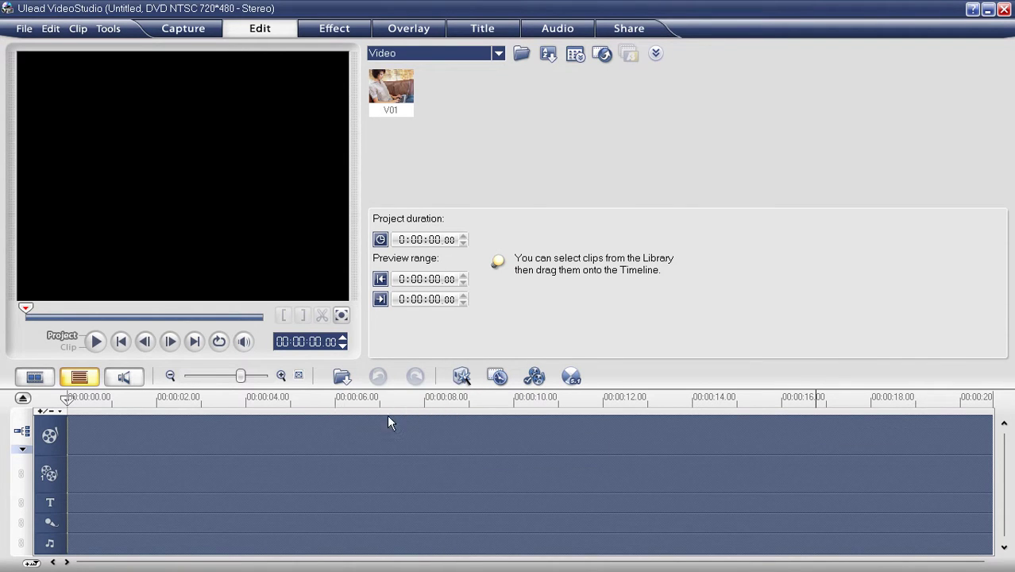
{"action": "left_click", "coordinate": [390, 339]}
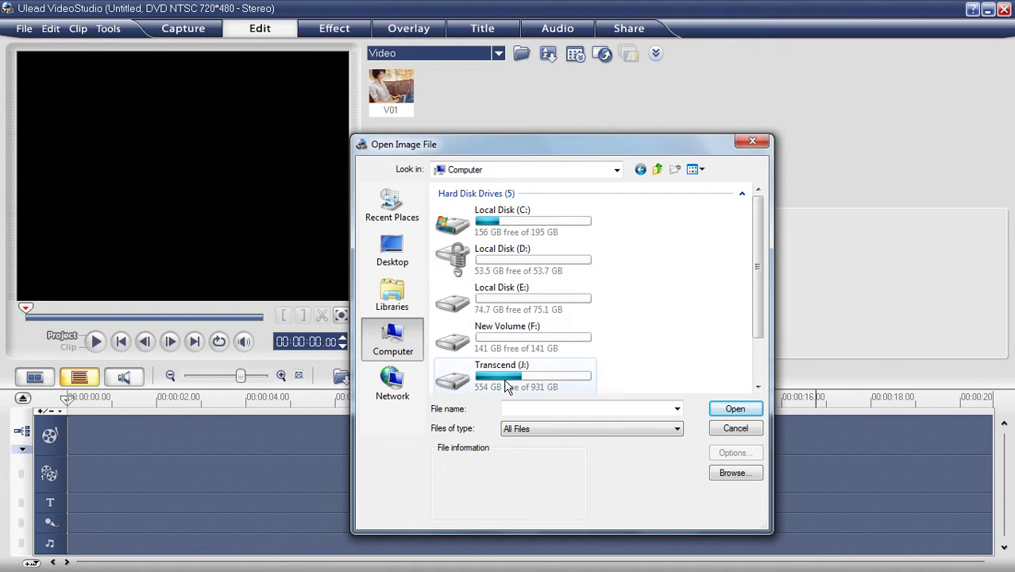
{"action": "double_click", "coordinate": [477, 306]}
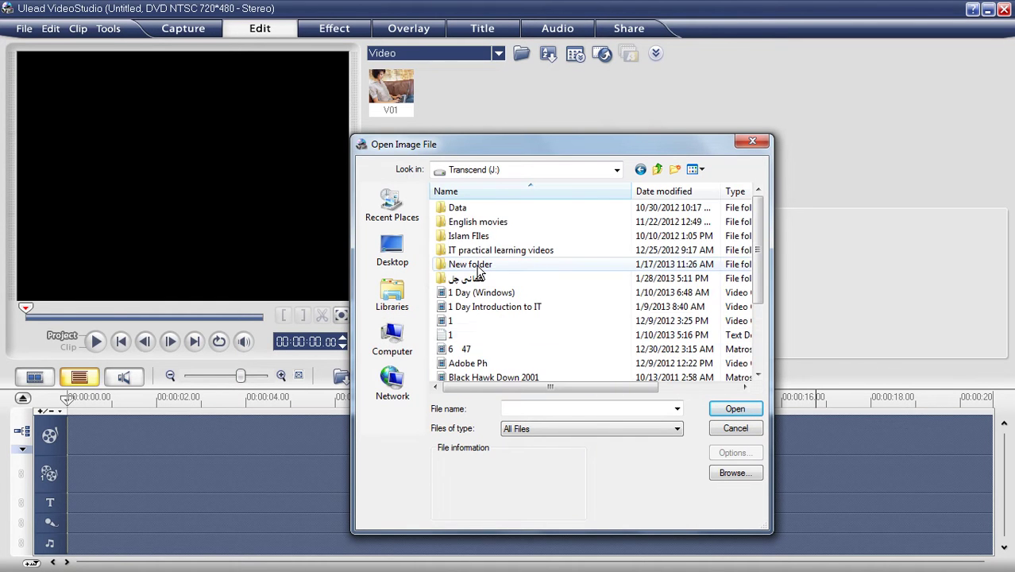
{"action": "double_click", "coordinate": [462, 208]}
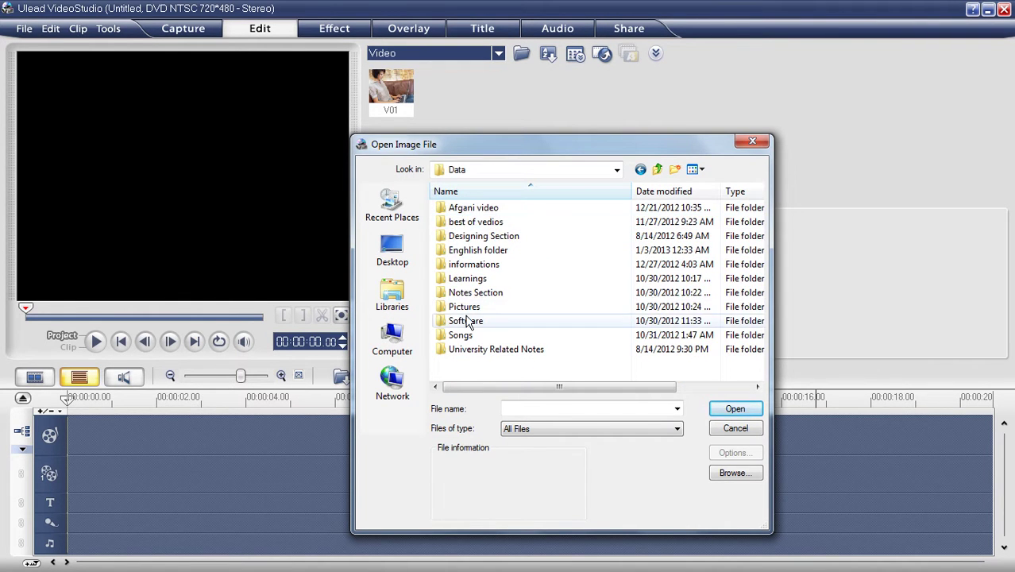
{"action": "double_click", "coordinate": [466, 309]}
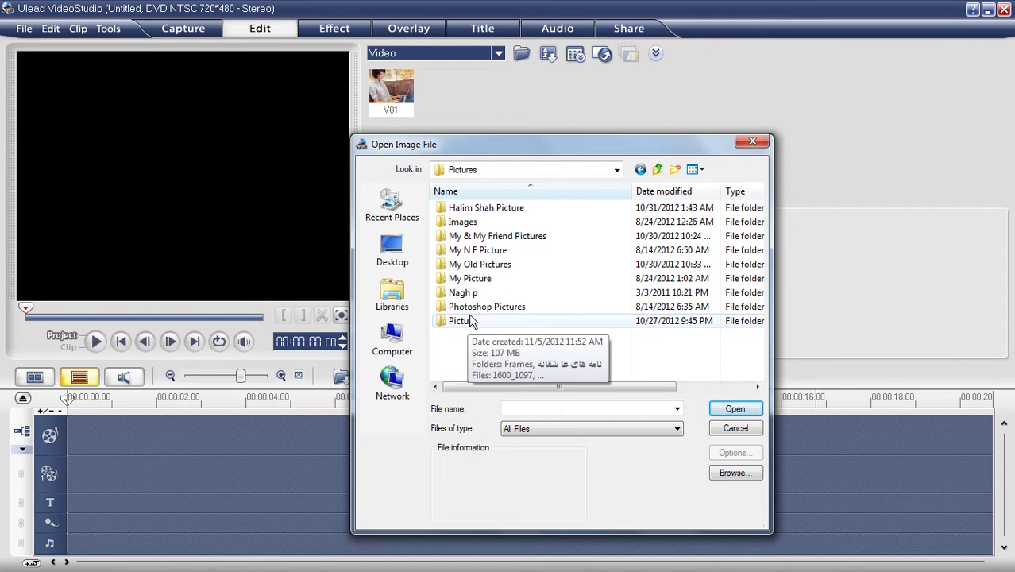
{"action": "double_click", "coordinate": [464, 292]}
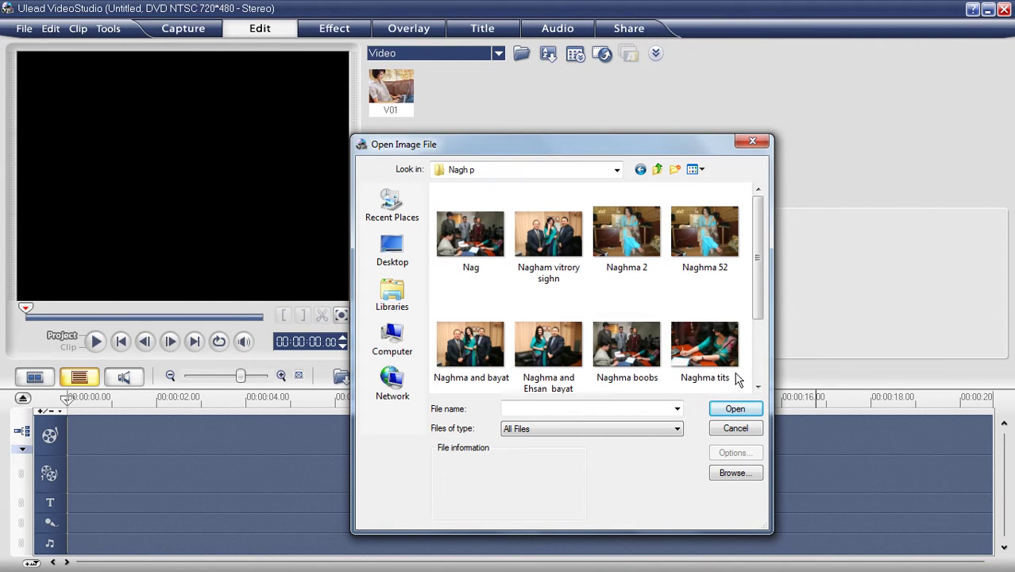
{"action": "left_click_drag", "start_coordinate": [747, 393], "coordinate": [480, 229]}
{"action": "left_click", "coordinate": [735, 409]}
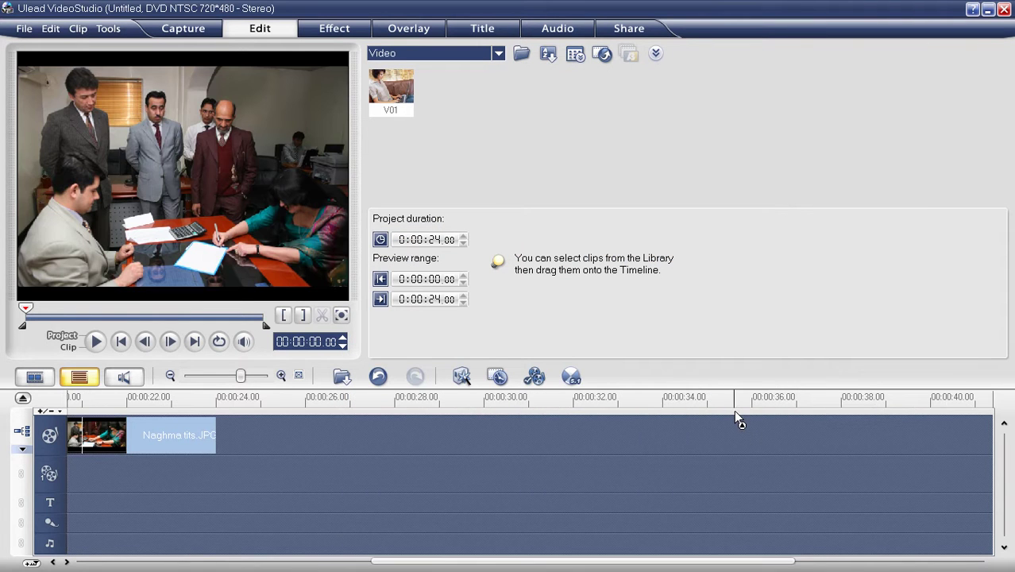
{"action": "left_click_drag", "start_coordinate": [415, 562], "coordinate": [79, 556]}
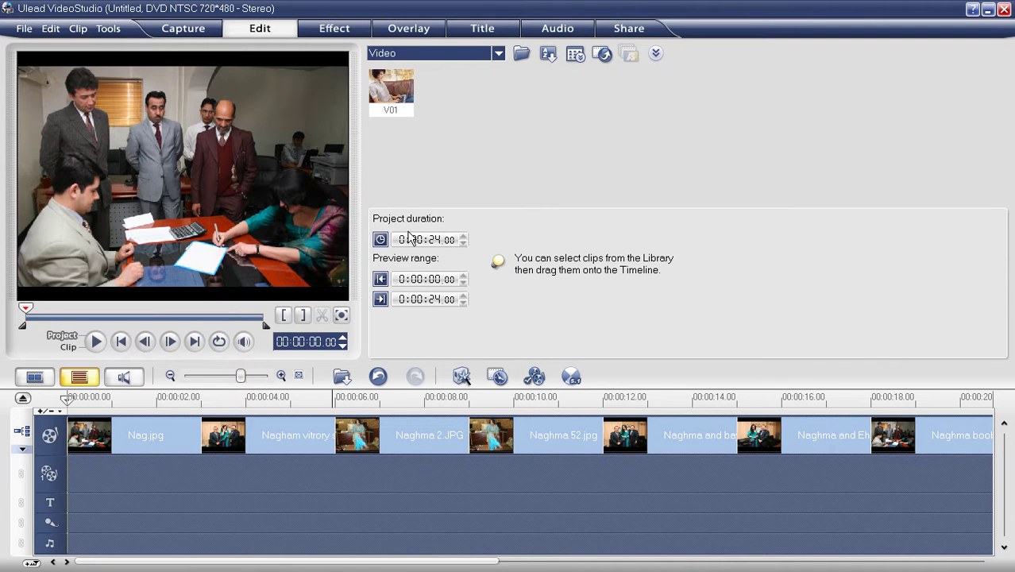
Step: Apply Pan & Zoom to the first image clip, Nag.jpg, using the second preset in the first row
{"action": "left_click", "coordinate": [334, 29]}
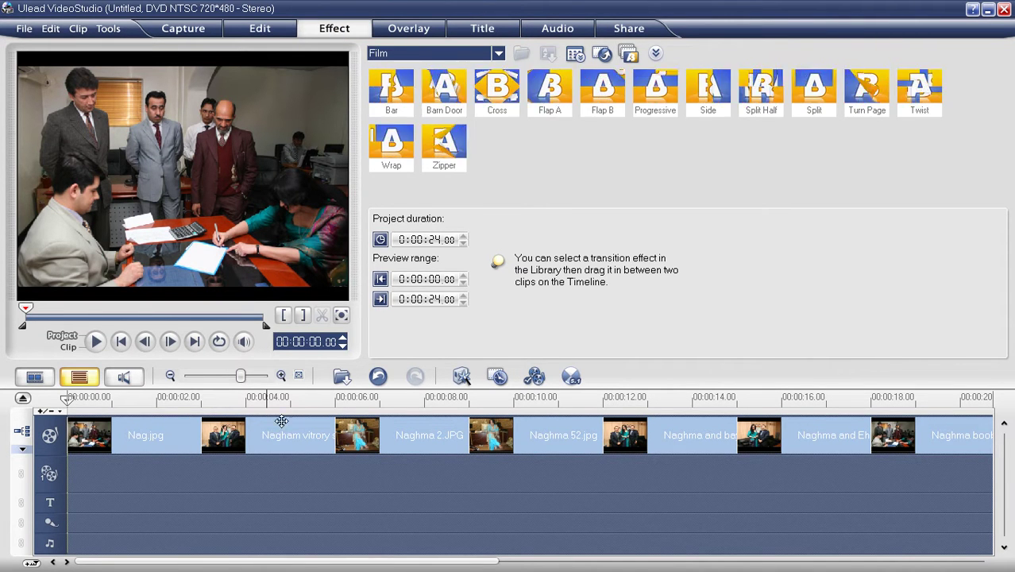
{"action": "left_click", "coordinate": [119, 429]}
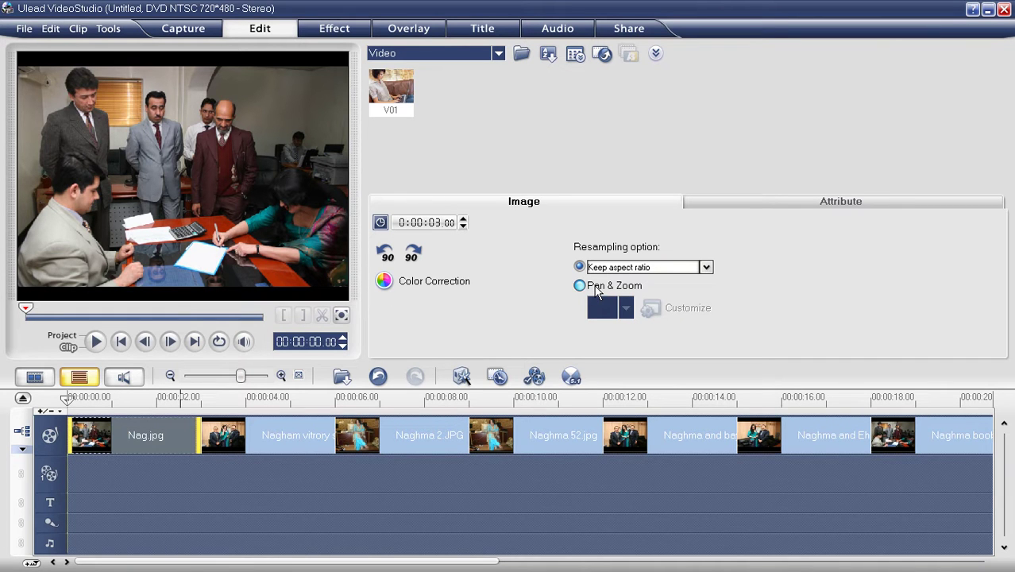
{"action": "left_click", "coordinate": [626, 309]}
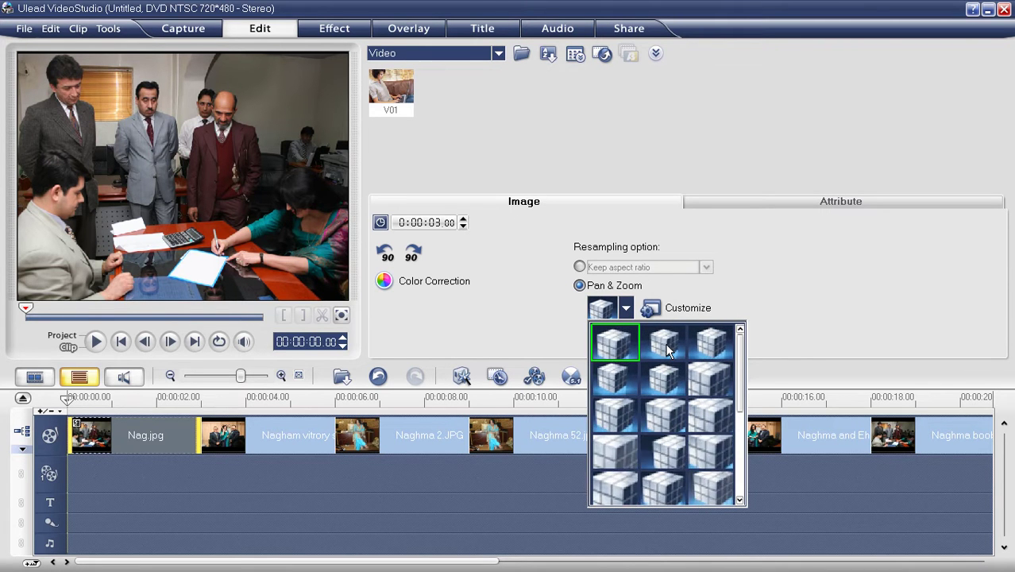
{"action": "left_click", "coordinate": [667, 349]}
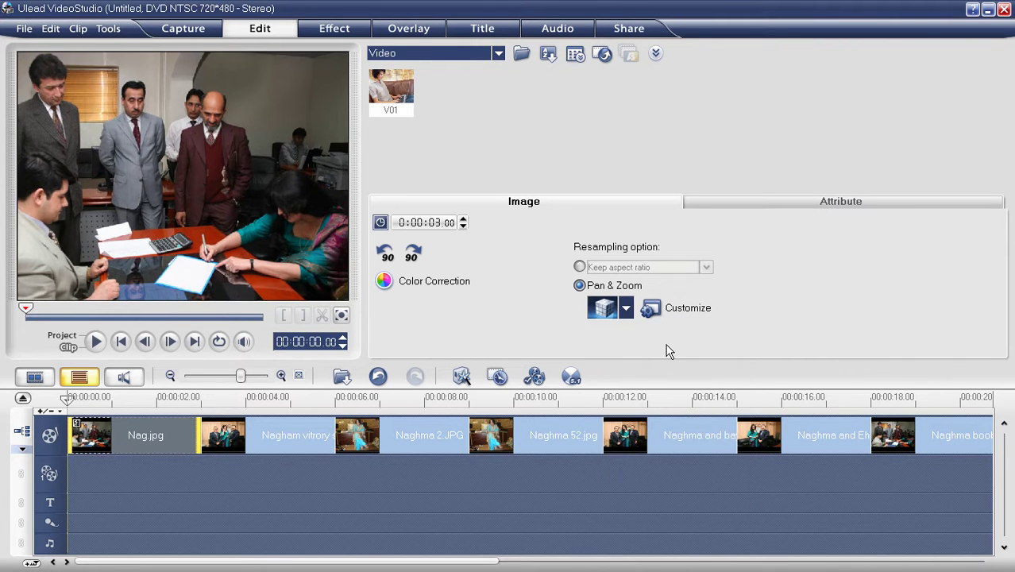
Step: Apply Pan & Zoom to the second image clip, using the middle preset in the third row
{"action": "key", "text": "Right"}
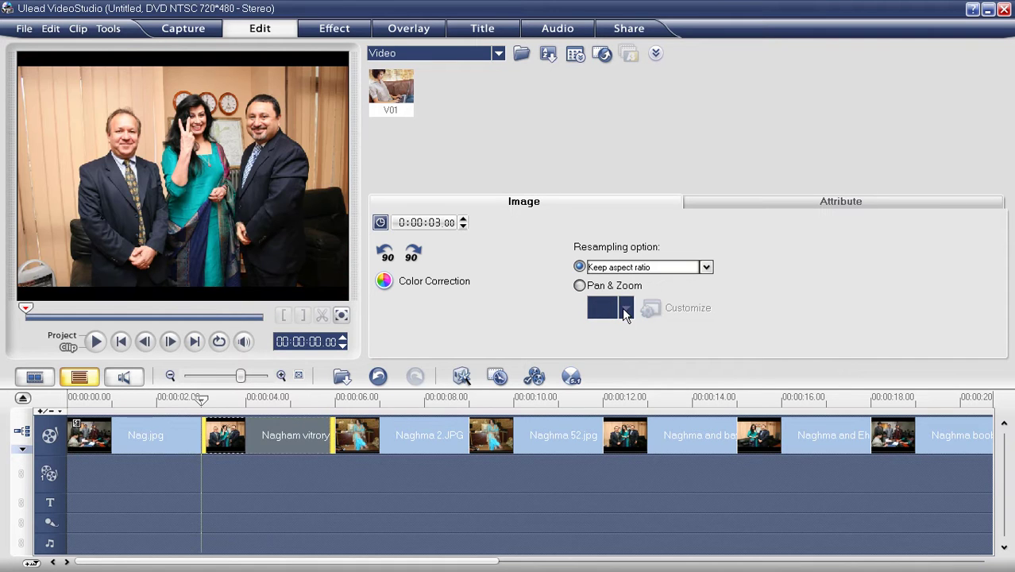
{"action": "left_click", "coordinate": [624, 291]}
{"action": "left_click", "coordinate": [625, 309]}
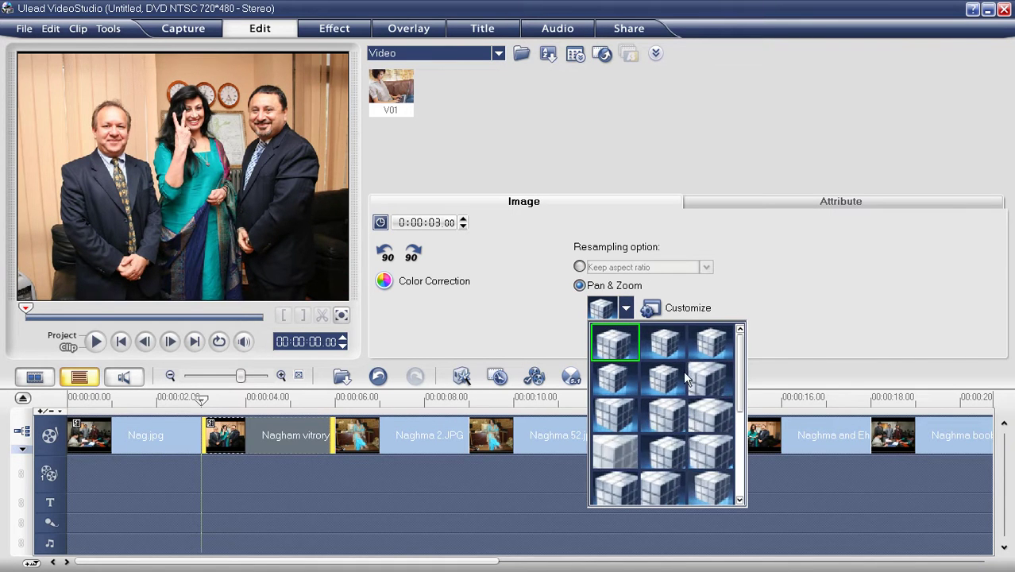
{"action": "left_click", "coordinate": [664, 417]}
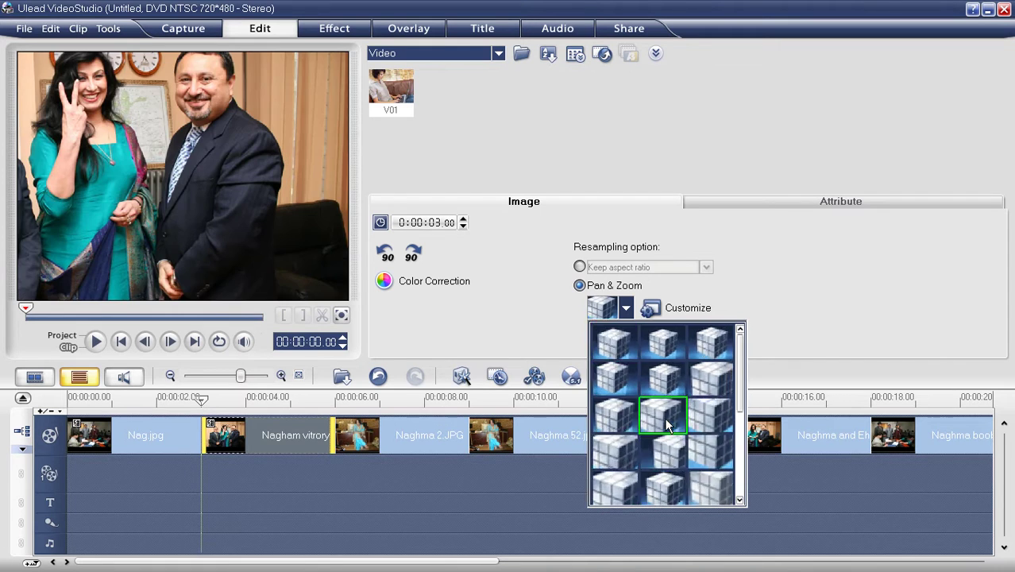
Step: Apply Pan & Zoom to the third image clip, using the middle preset in the fifth row
{"action": "left_click", "coordinate": [422, 433]}
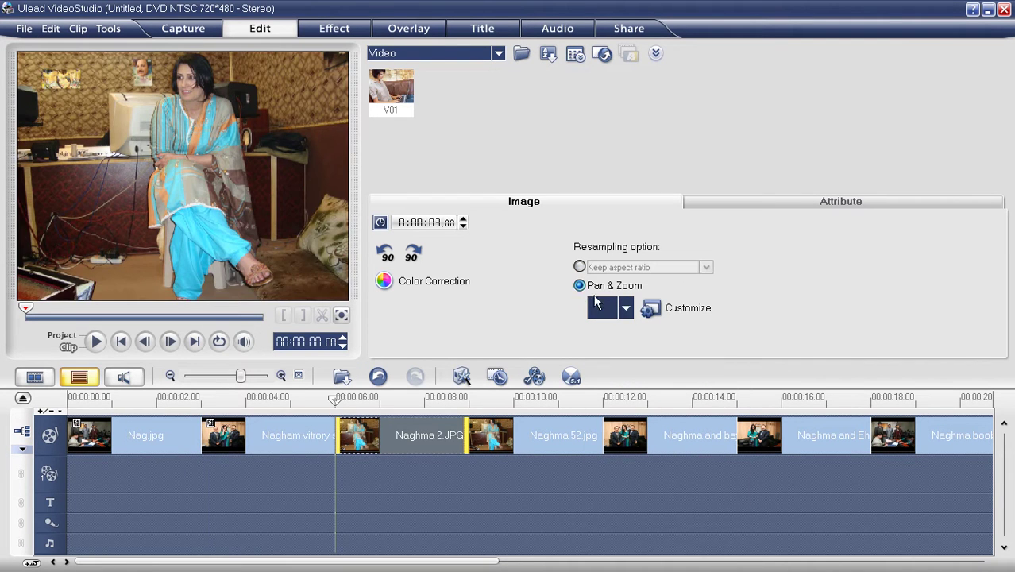
{"action": "left_click", "coordinate": [579, 285]}
{"action": "left_click", "coordinate": [626, 308]}
{"action": "left_click", "coordinate": [664, 490]}
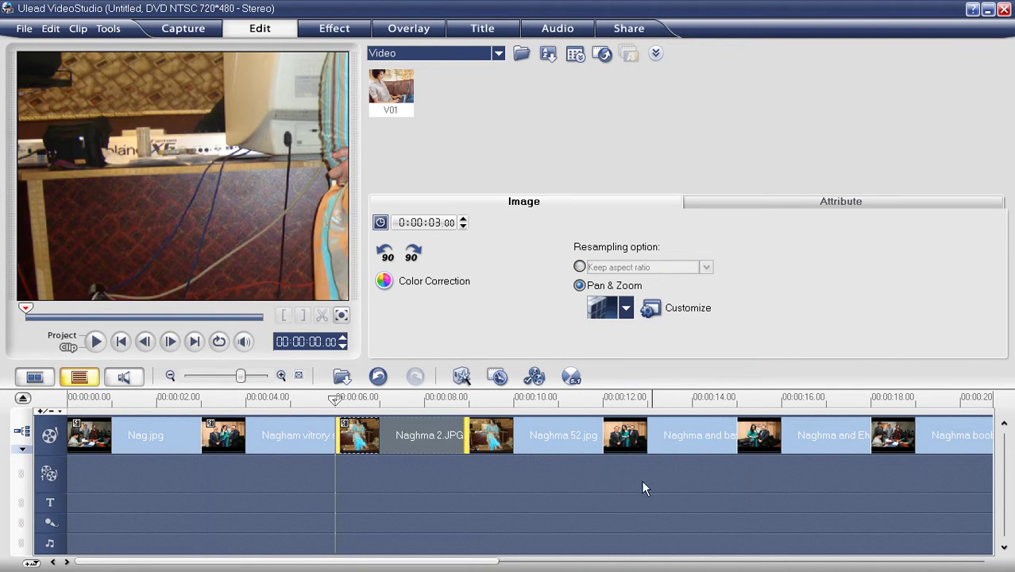
Step: Apply Pan & Zoom to the fourth image clip, using the third preset in the second row
{"action": "left_click", "coordinate": [547, 422]}
{"action": "left_click", "coordinate": [580, 285]}
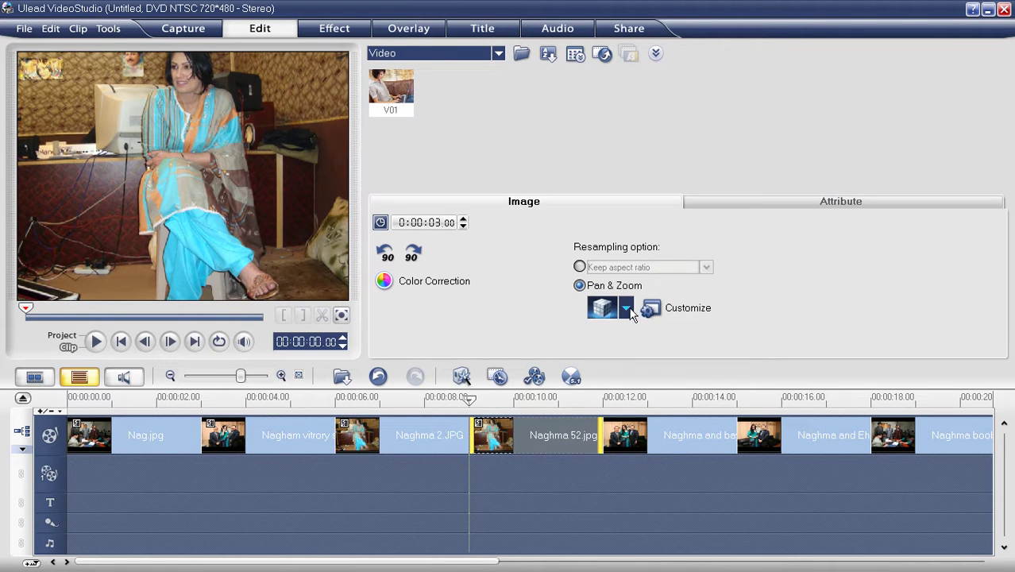
{"action": "left_click", "coordinate": [626, 309]}
{"action": "left_click", "coordinate": [716, 371]}
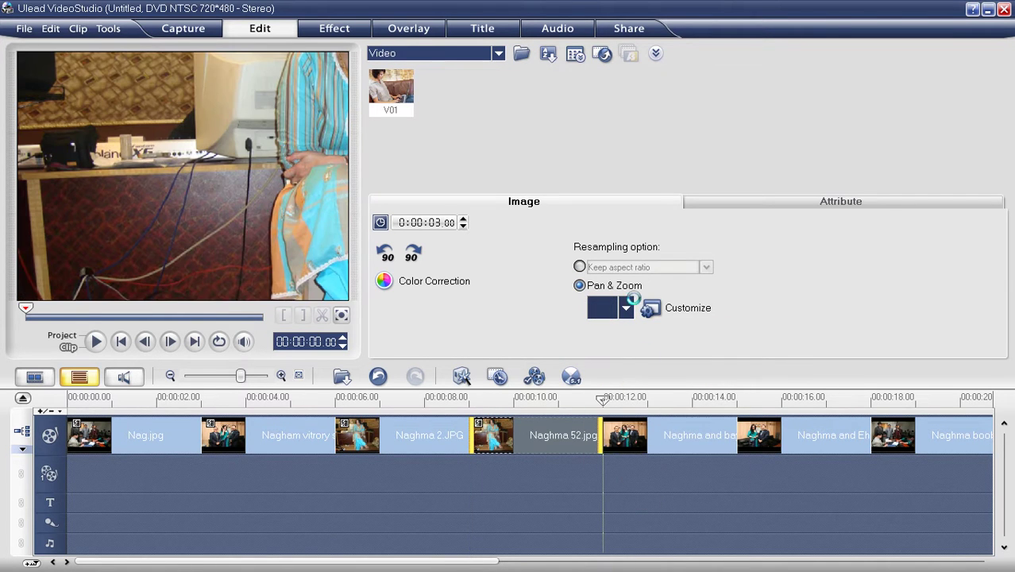
Step: Apply Pan & Zoom to the fifth image clip, using the first preset in the third row
{"action": "left_click", "coordinate": [668, 436]}
{"action": "left_click", "coordinate": [580, 285]}
{"action": "left_click", "coordinate": [626, 309]}
{"action": "left_click", "coordinate": [615, 414]}
Step: Apply Pan & Zoom to the sixth image clip, using the third preset in the first row
{"action": "left_click", "coordinate": [806, 435]}
{"action": "left_click", "coordinate": [580, 285]}
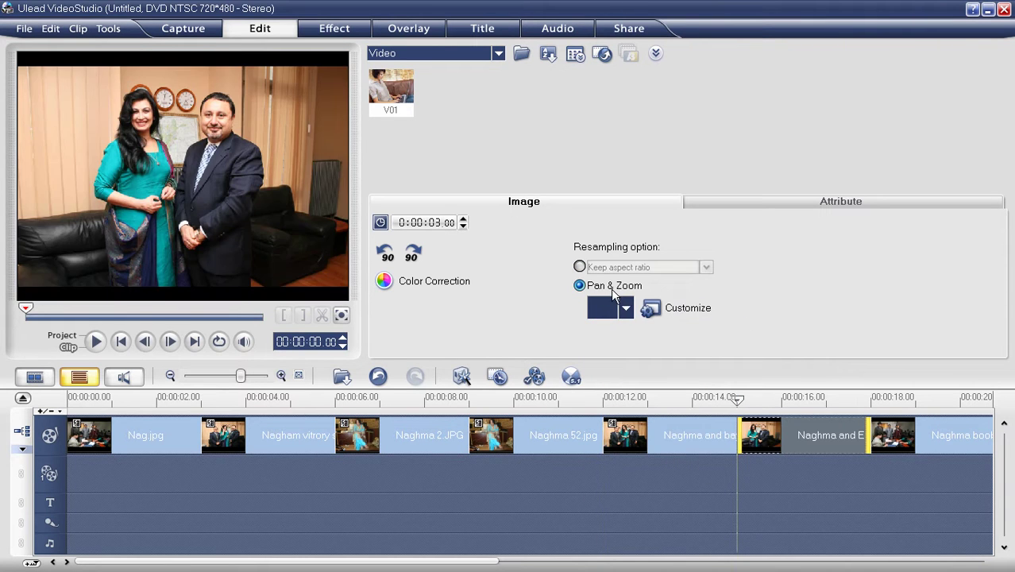
{"action": "left_click", "coordinate": [625, 308]}
{"action": "left_click", "coordinate": [712, 344]}
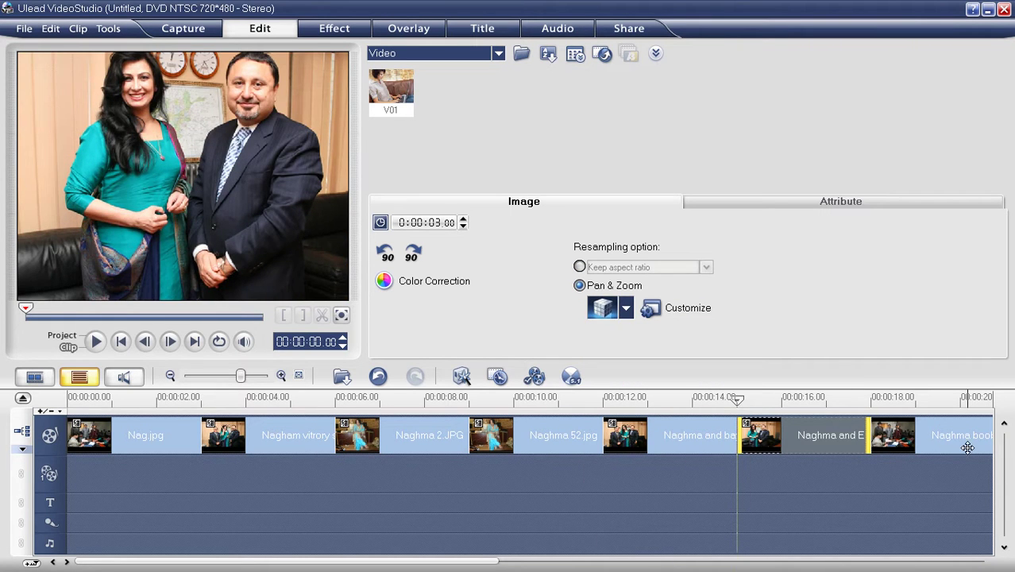
Step: Apply Pan & Zoom to the seventh image clip, using the first preset in the first row
{"action": "left_click", "coordinate": [618, 292]}
{"action": "left_click", "coordinate": [626, 308]}
{"action": "left_click", "coordinate": [619, 349]}
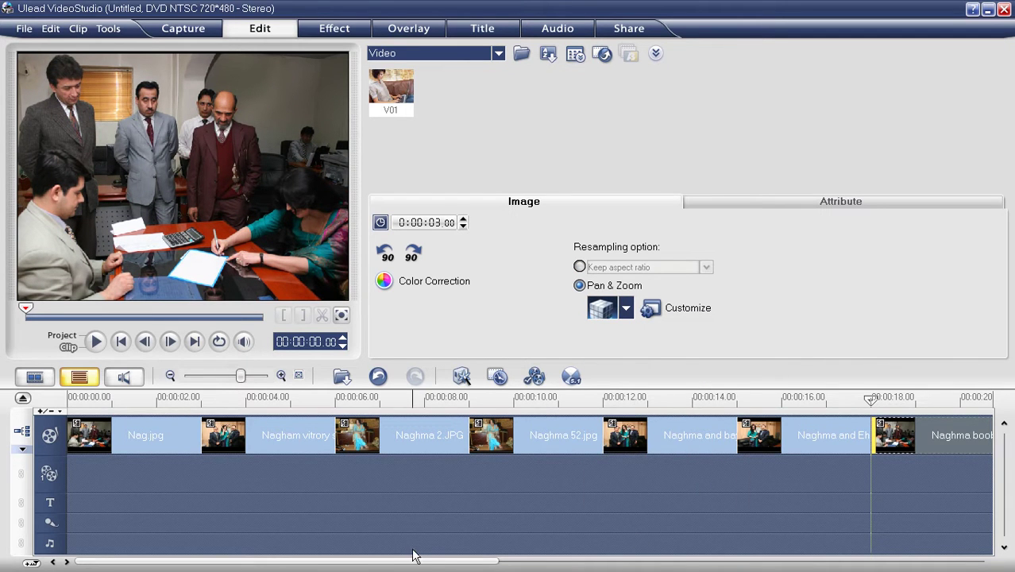
Step: Delete the eighth and last image clip from the video track
{"action": "left_click_drag", "start_coordinate": [418, 559], "coordinate": [491, 559]}
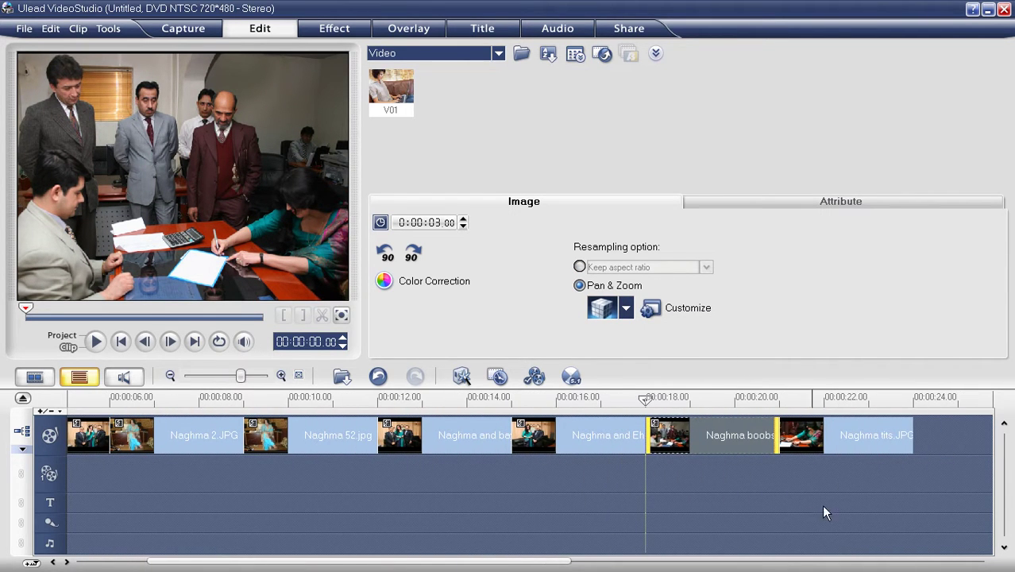
{"action": "left_click", "coordinate": [843, 445]}
{"action": "key", "text": "Delete"}
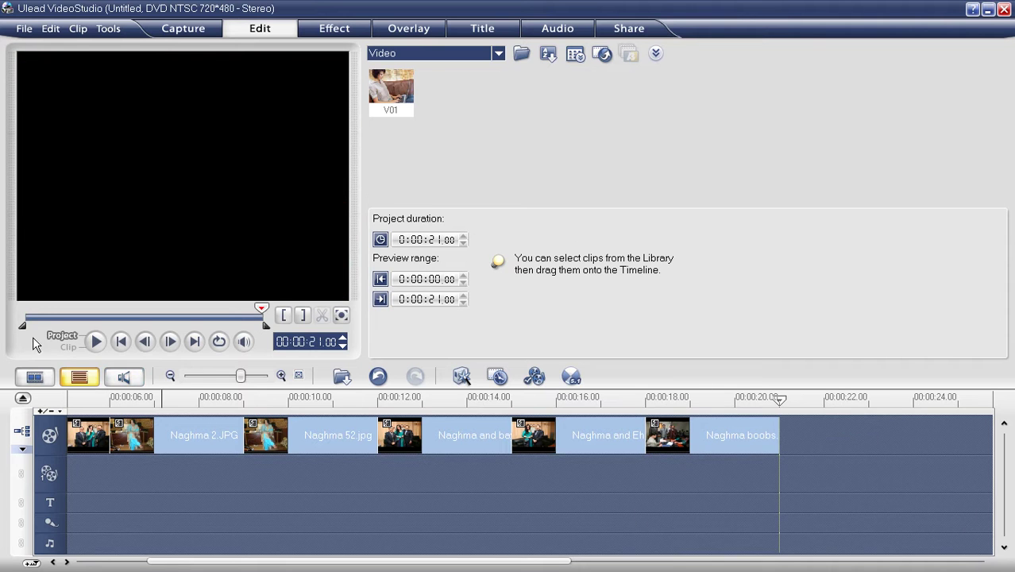
Step: Play the whole project from the first clip to check the pan and zoom motion, and pause the playback
{"action": "left_click_drag", "start_coordinate": [221, 563], "coordinate": [149, 563]}
{"action": "left_click", "coordinate": [91, 433]}
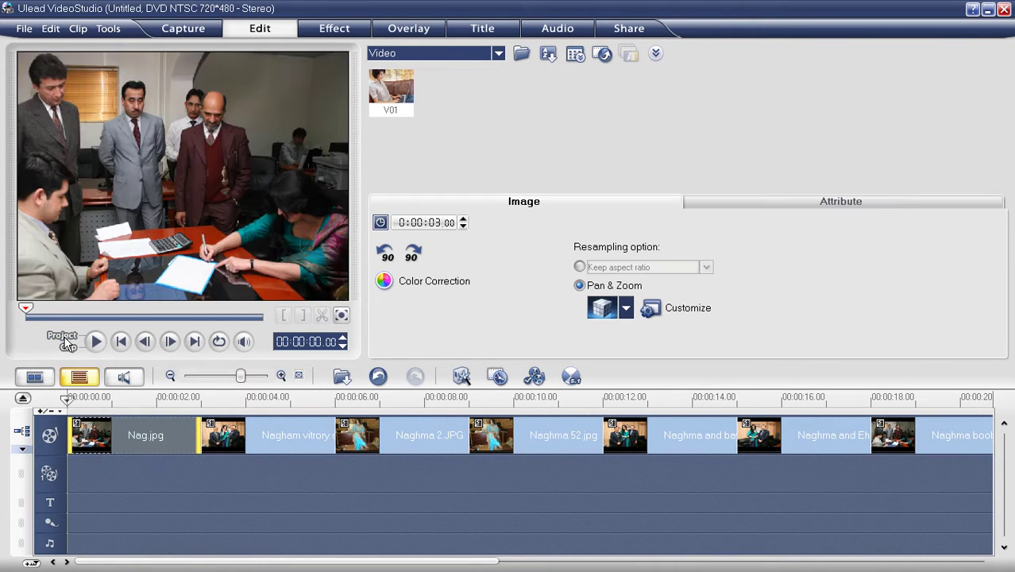
{"action": "left_click", "coordinate": [65, 337]}
{"action": "left_click", "coordinate": [96, 341]}
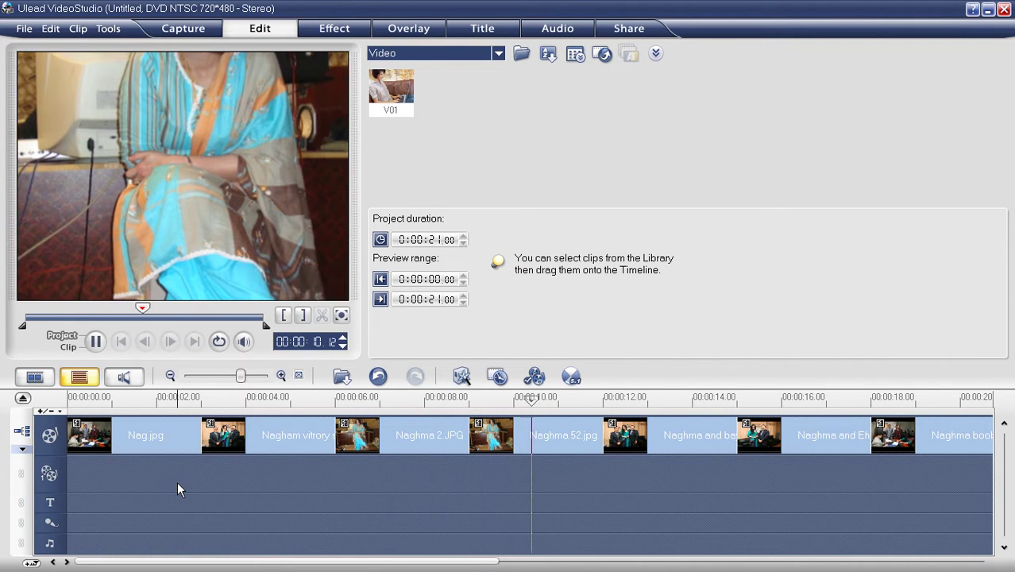
{"action": "key", "text": "space"}
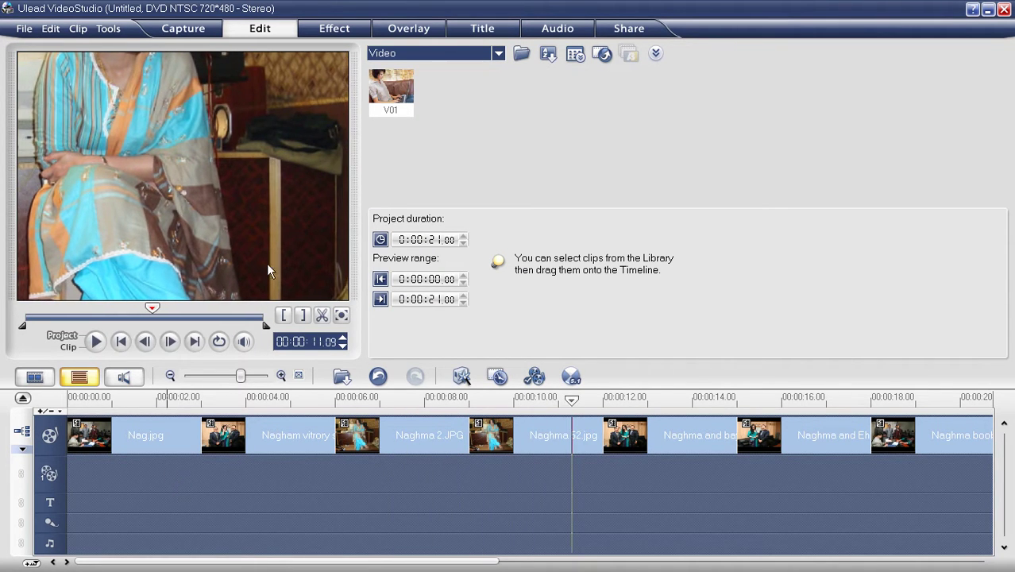
Step: Add Film transitions between the first four clips: Barn Door, Flap B and Side, in that order
{"action": "left_click", "coordinate": [318, 33]}
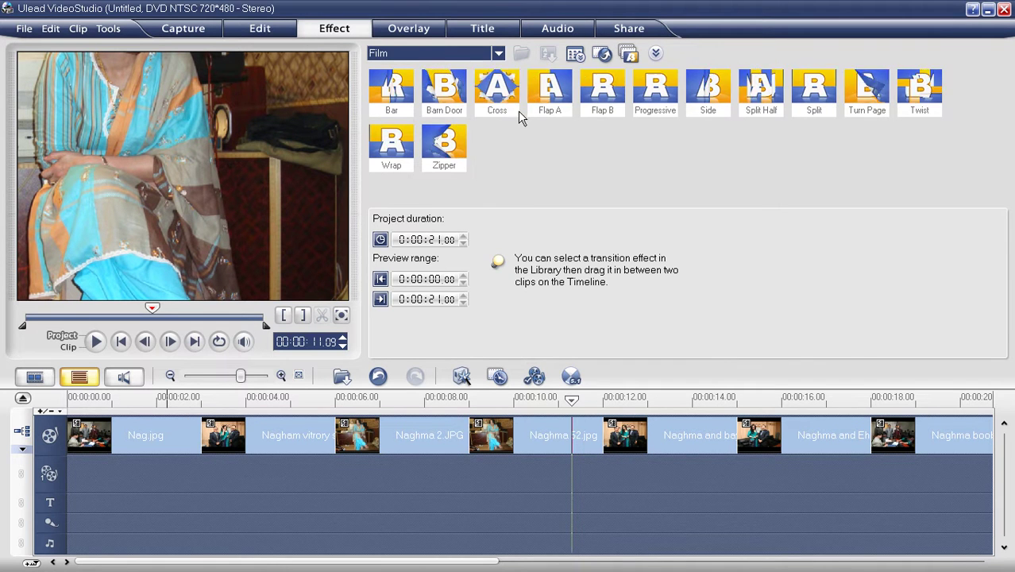
{"action": "left_click_drag", "start_coordinate": [465, 94], "coordinate": [222, 449]}
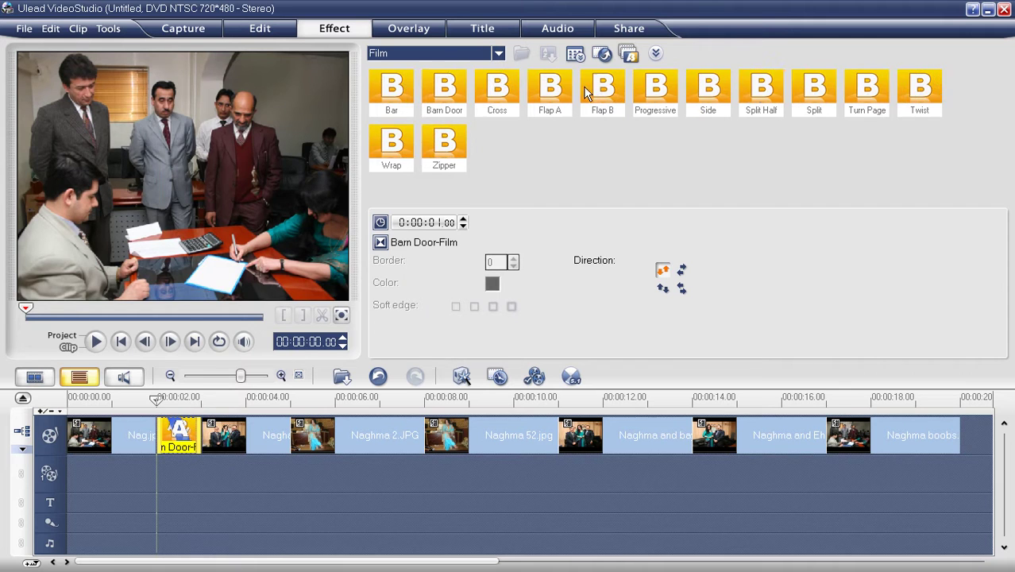
{"action": "left_click_drag", "start_coordinate": [602, 91], "coordinate": [334, 445]}
{"action": "left_click_drag", "start_coordinate": [708, 91], "coordinate": [391, 437]}
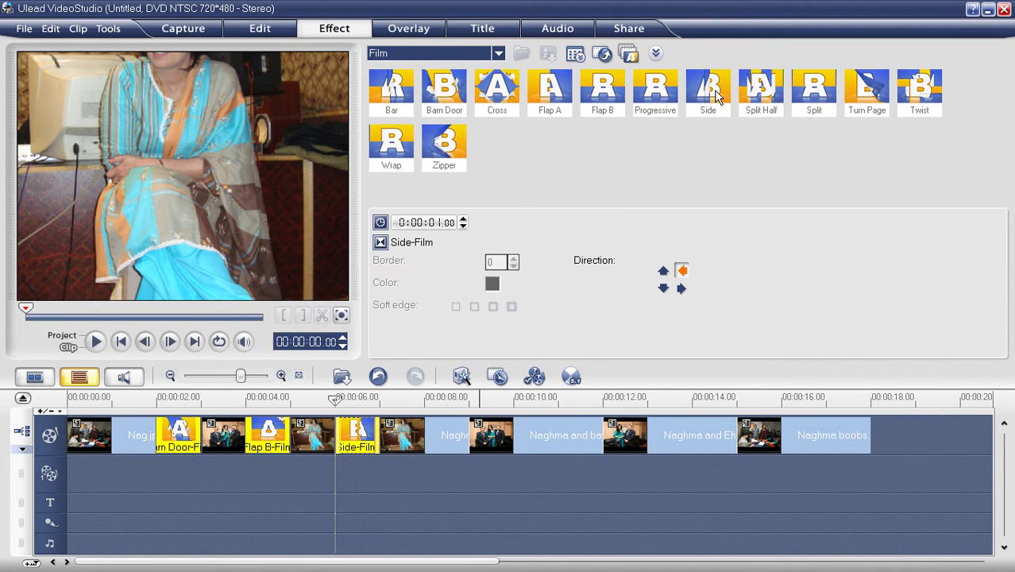
Step: Add Film transitions between the fourth to seventh clips: Turn Page, Zipper and Barn Door, in that order
{"action": "left_click_drag", "start_coordinate": [866, 89], "coordinate": [474, 451]}
{"action": "left_click_drag", "start_coordinate": [444, 145], "coordinate": [543, 437]}
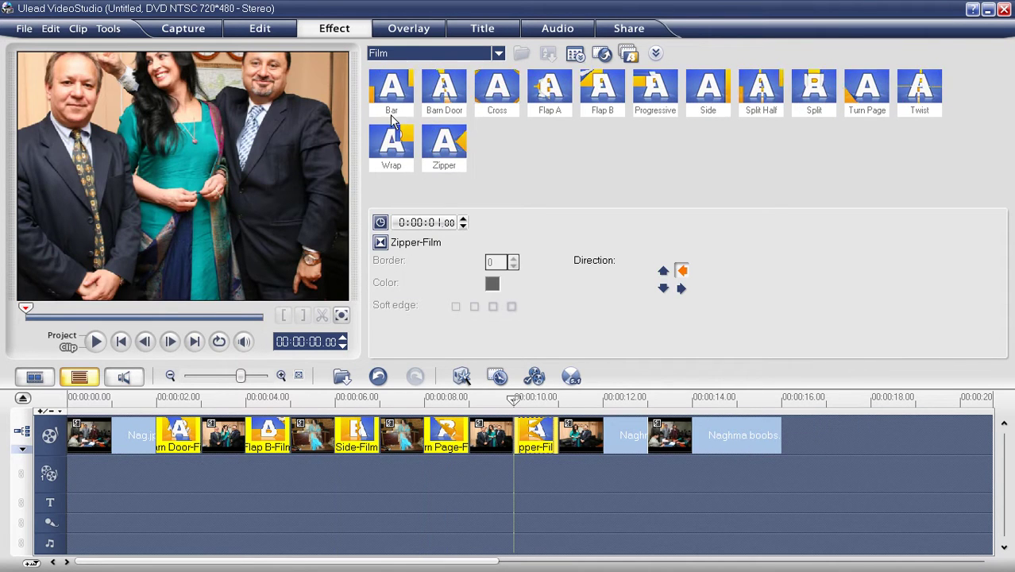
{"action": "left_click", "coordinate": [490, 170]}
{"action": "left_click_drag", "start_coordinate": [655, 465], "coordinate": [554, 441]}
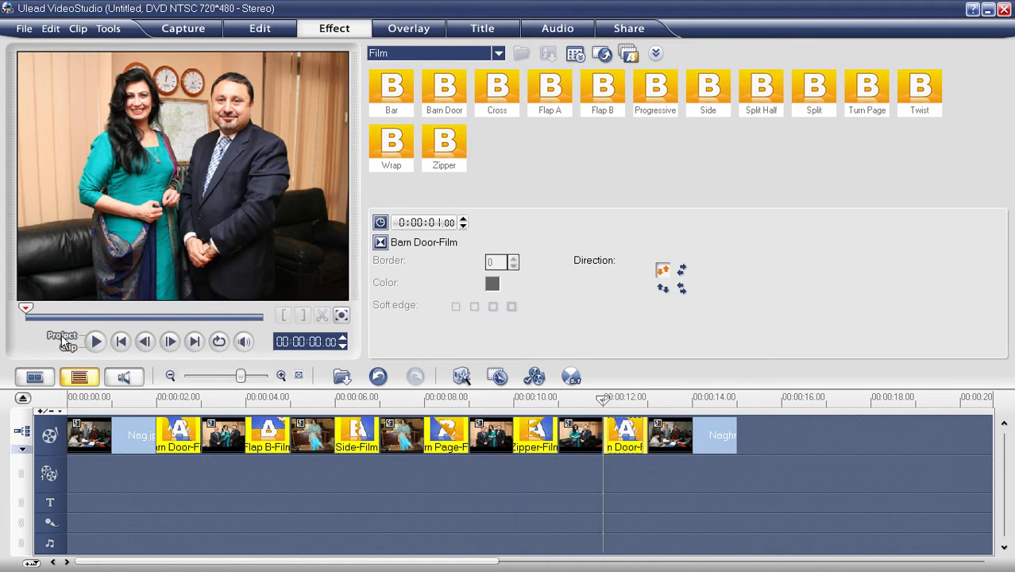
Step: Play the whole project from the beginning to check the transitions between the images
{"action": "left_click", "coordinate": [60, 334]}
{"action": "left_click", "coordinate": [122, 343]}
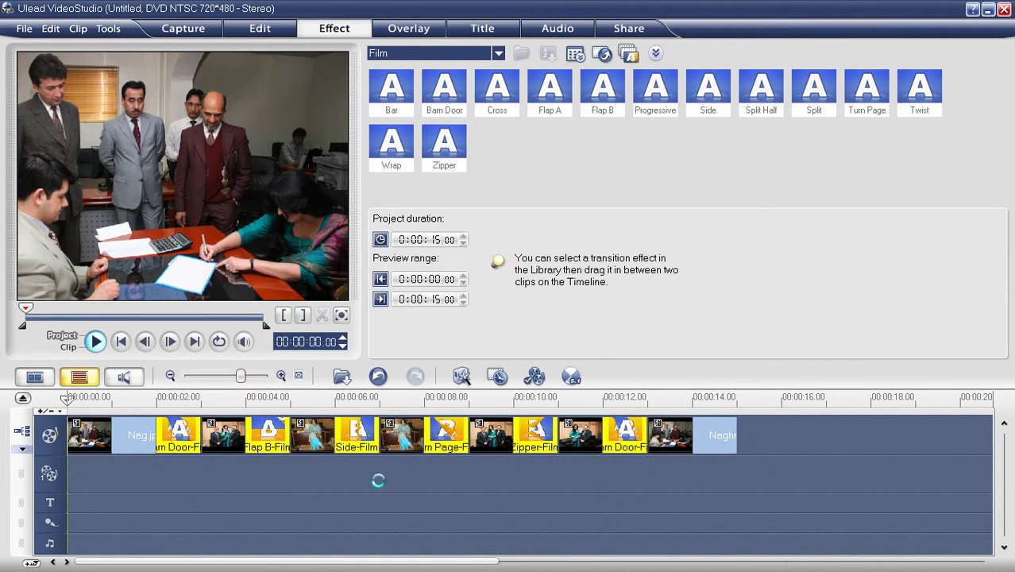
{"action": "key", "text": "space"}
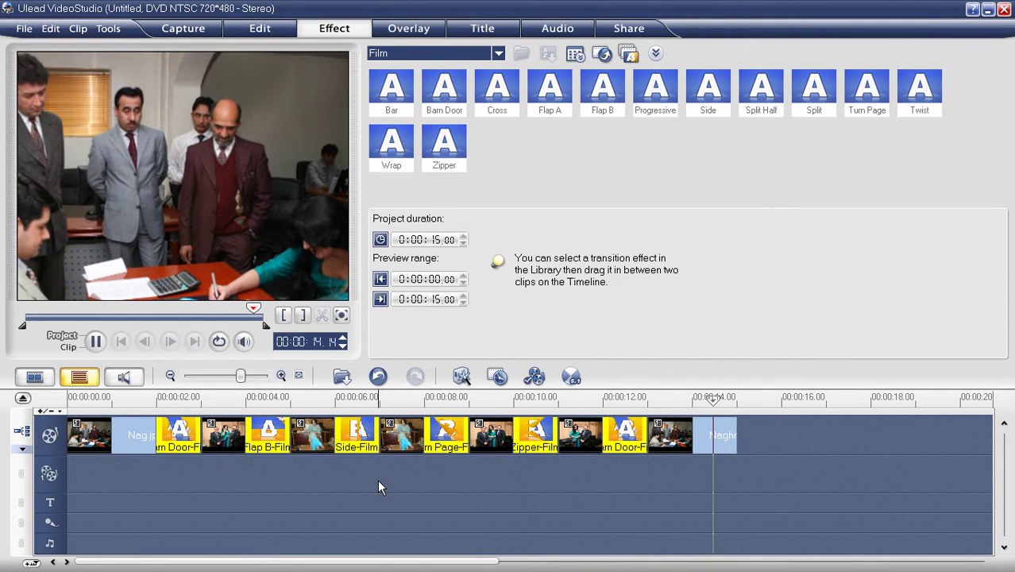
Step: Lengthen the first image clip, Nag.jpg, on the video track to 0:00:04.22
{"action": "left_click", "coordinate": [113, 429]}
{"action": "left_click", "coordinate": [113, 435]}
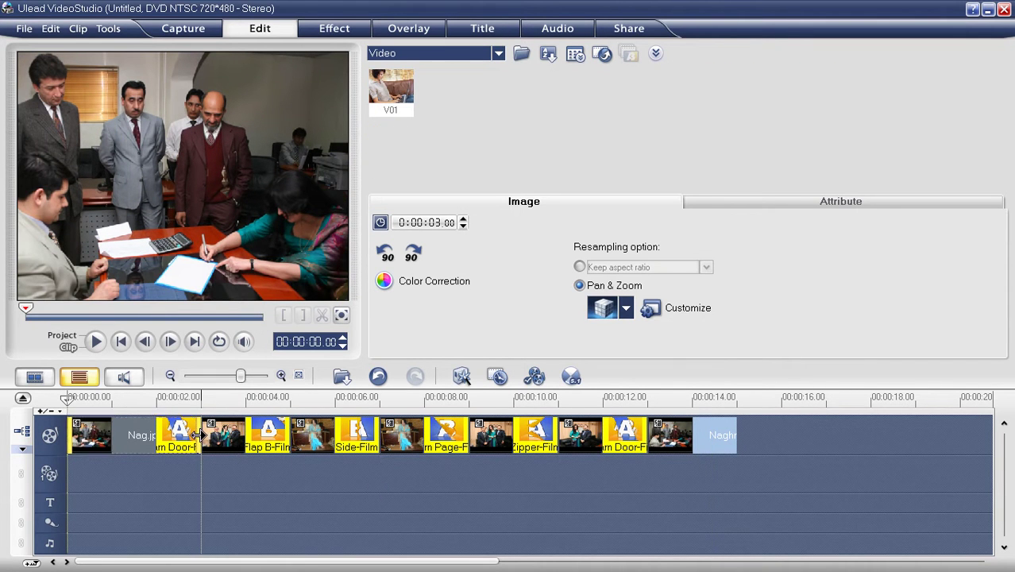
{"action": "left_click_drag", "start_coordinate": [280, 439], "coordinate": [275, 442]}
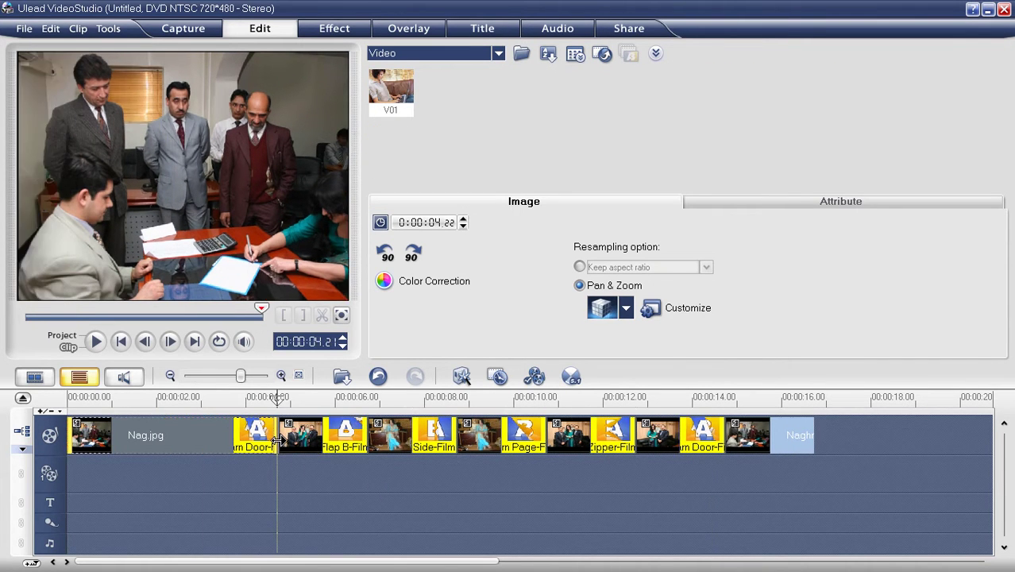
{"action": "left_click", "coordinate": [168, 480]}
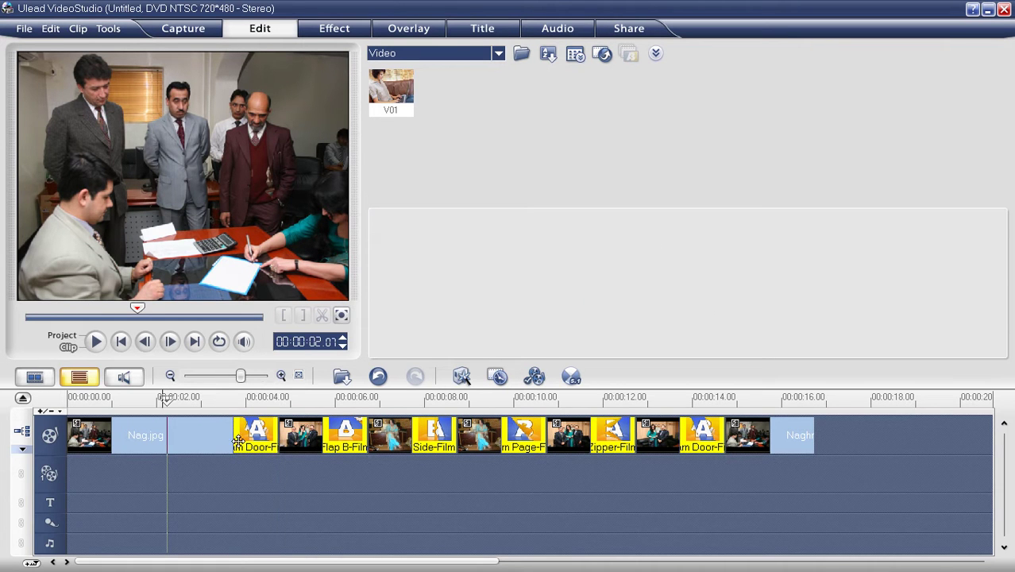
{"action": "left_click", "coordinate": [172, 440]}
{"action": "left_click", "coordinate": [278, 500]}
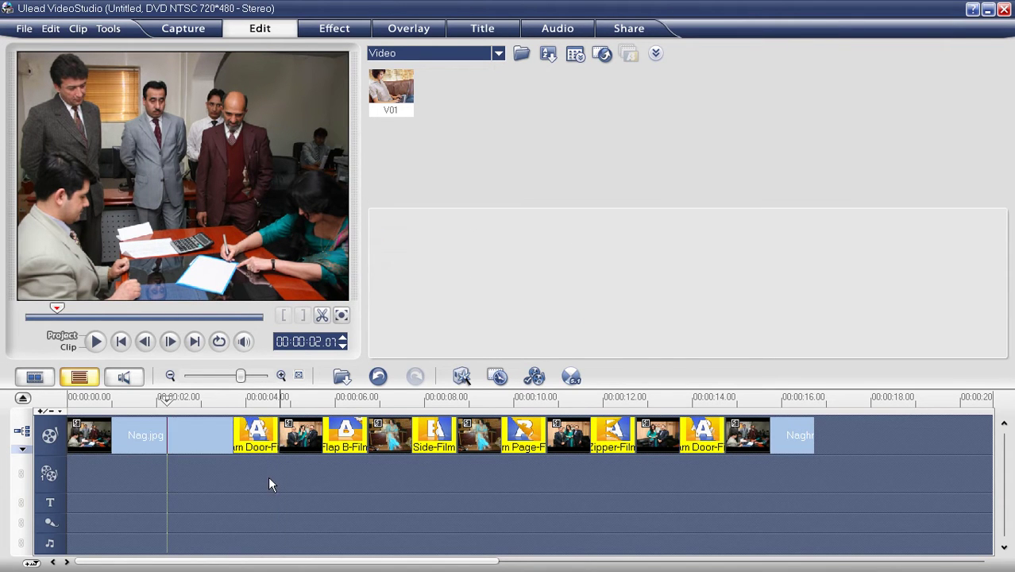
Step: Try lengthening the Barn Door transition after the first image, and undo that change
{"action": "left_click", "coordinate": [262, 435]}
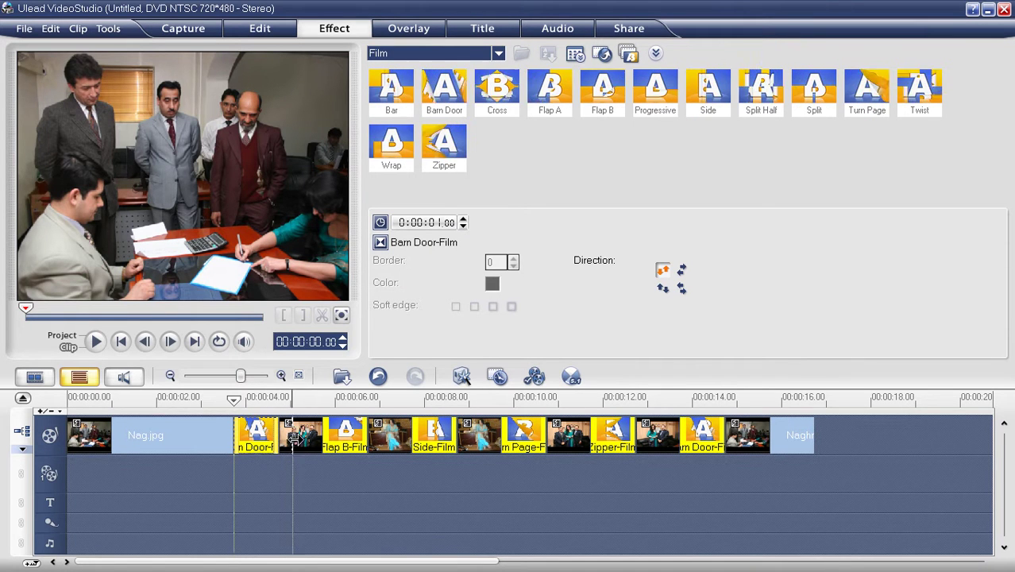
{"action": "left_click_drag", "start_coordinate": [317, 446], "coordinate": [332, 470]}
{"action": "left_click", "coordinate": [318, 453]}
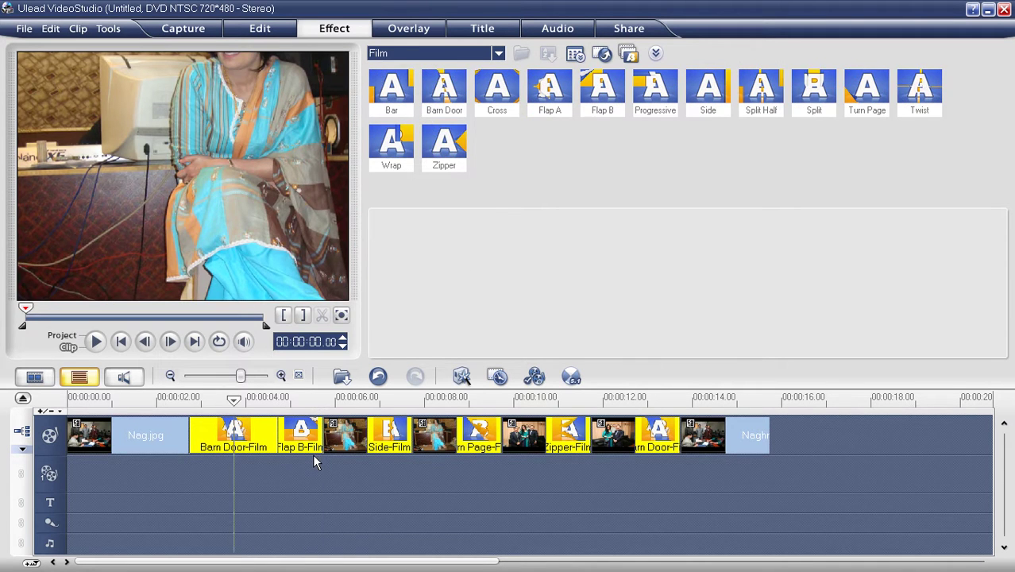
{"action": "key", "text": "ctrl+z"}
Step: Lengthen the second image clip on the video track to 0:00:04.21
{"action": "left_click", "coordinate": [296, 436]}
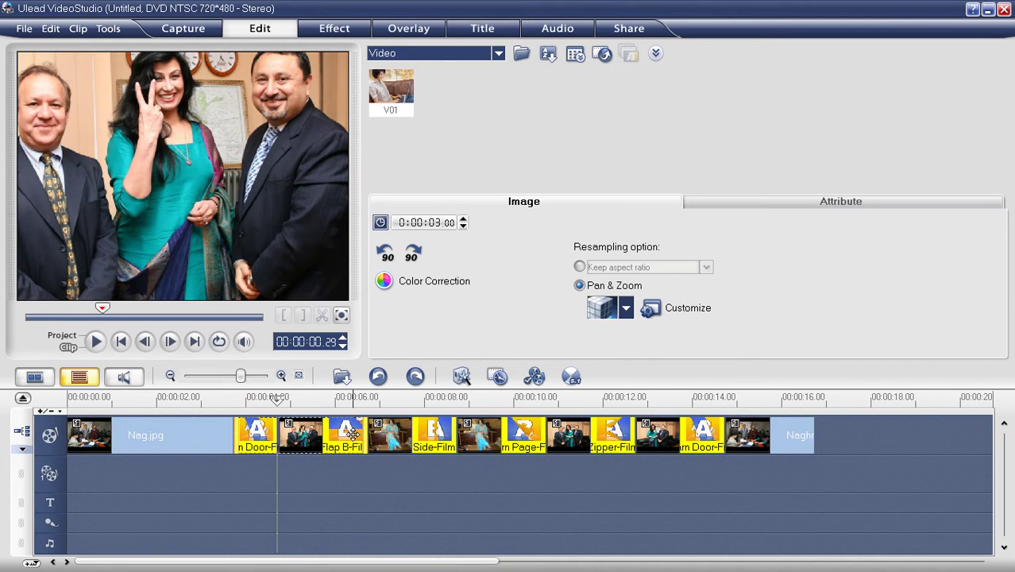
{"action": "left_click", "coordinate": [443, 435]}
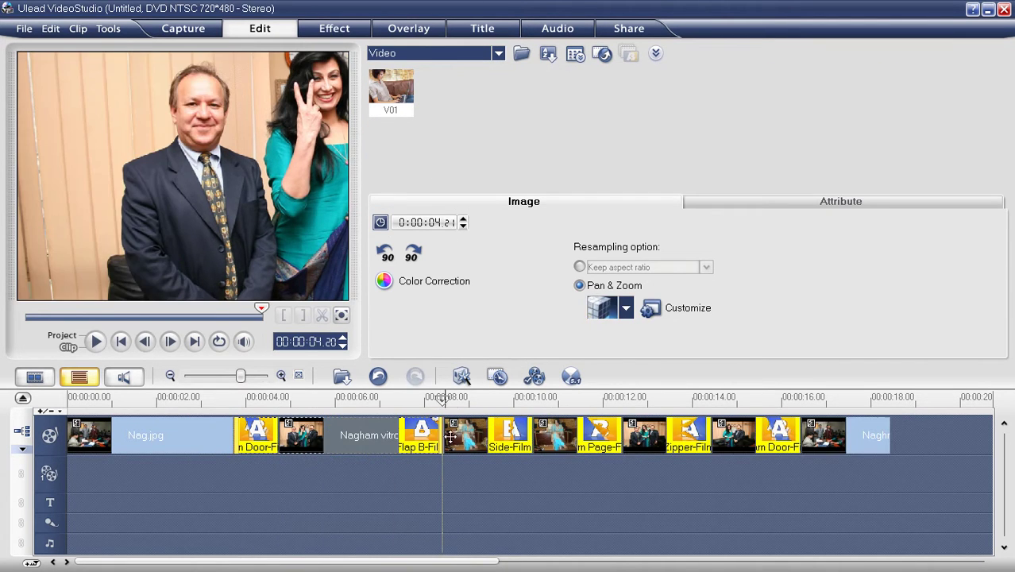
{"action": "left_click", "coordinate": [461, 434]}
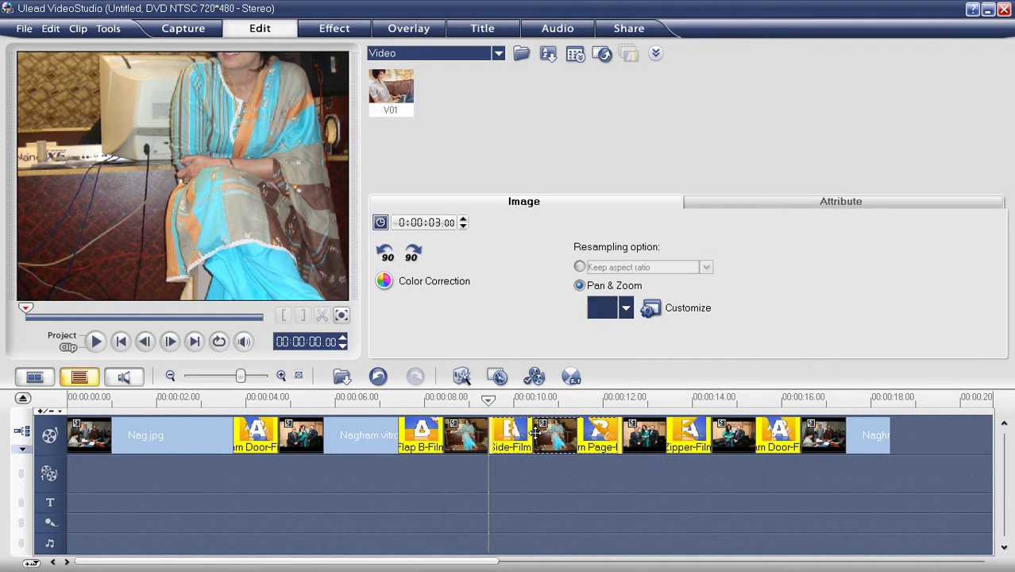
{"action": "left_click", "coordinate": [536, 433]}
{"action": "left_click", "coordinate": [358, 439]}
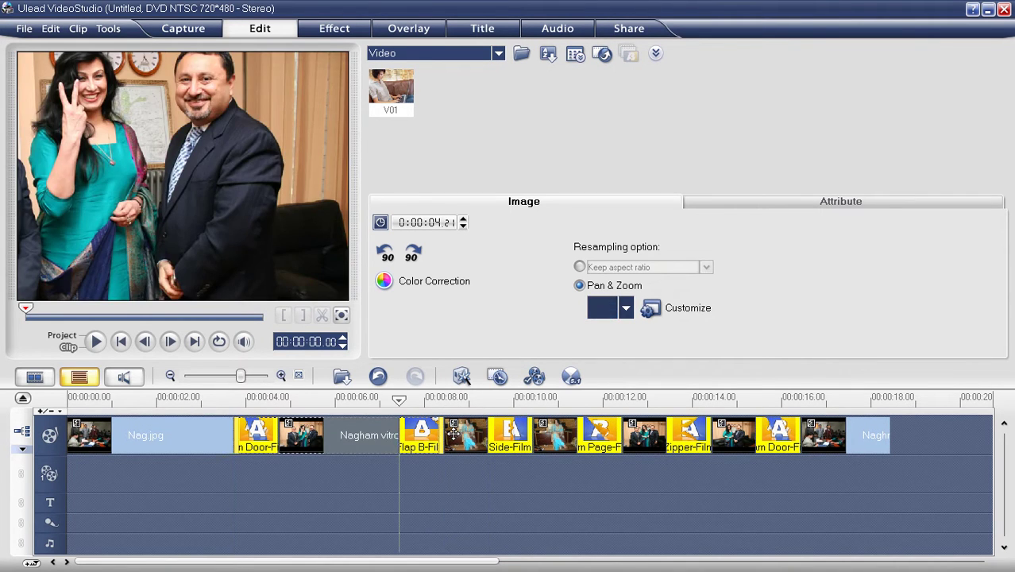
Step: Lengthen the third image clip on the video track and extend the fourth image clip to 0:00:04.09
{"action": "left_click", "coordinate": [454, 434]}
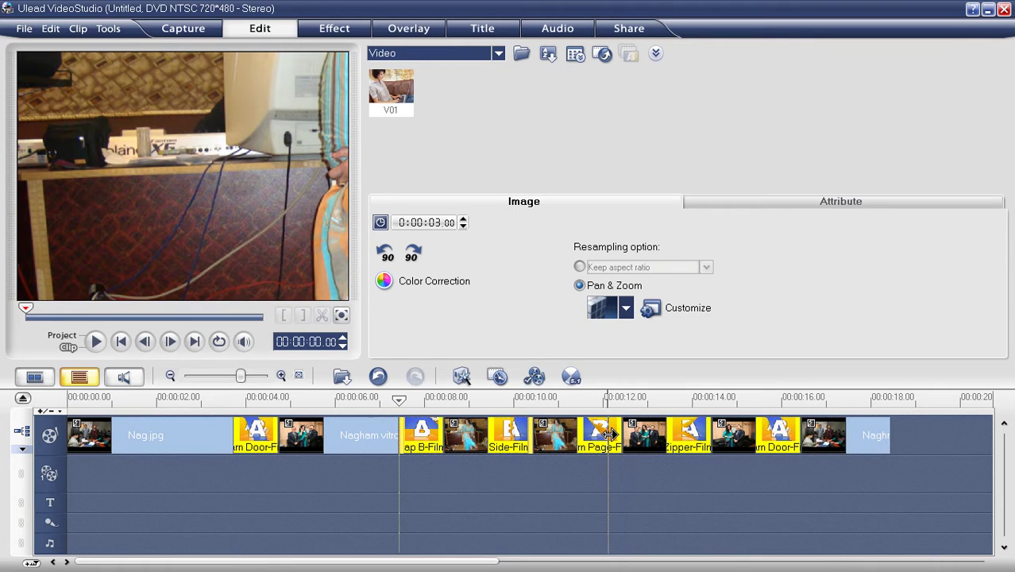
{"action": "left_click_drag", "start_coordinate": [612, 433], "coordinate": [608, 435]}
{"action": "left_click", "coordinate": [641, 438]}
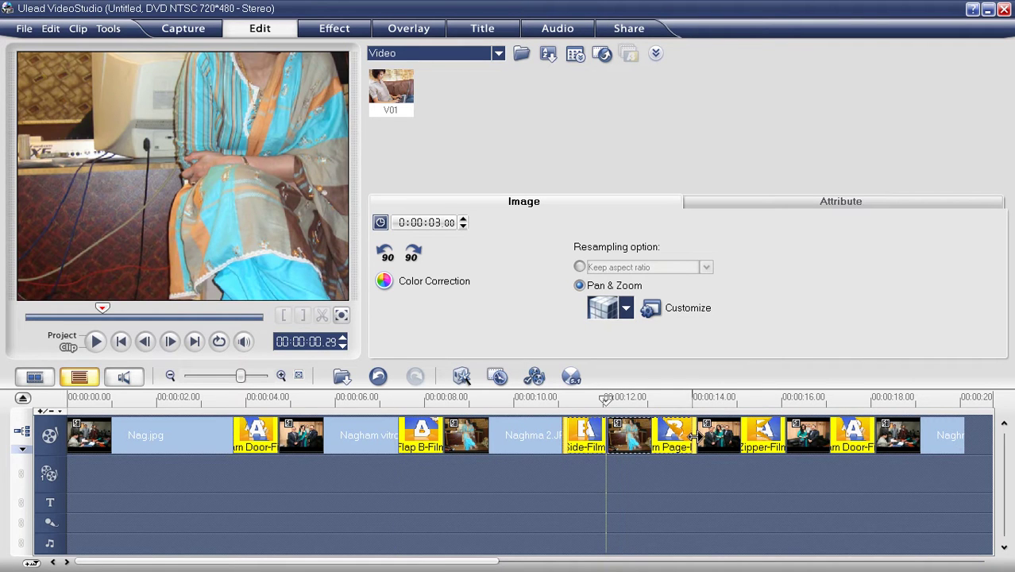
{"action": "left_click_drag", "start_coordinate": [756, 437], "coordinate": [755, 437]}
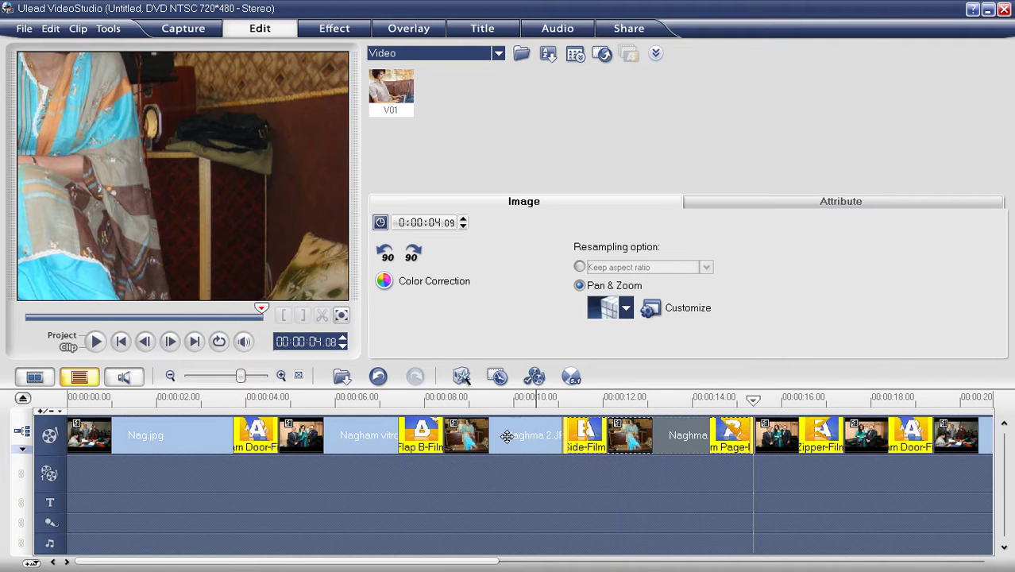
Step: Lengthen the first Barn Door transition to 0:00:01.24 and the Flap B transition to 0:00:02.00, and play the whole project
{"action": "left_click", "coordinate": [263, 437]}
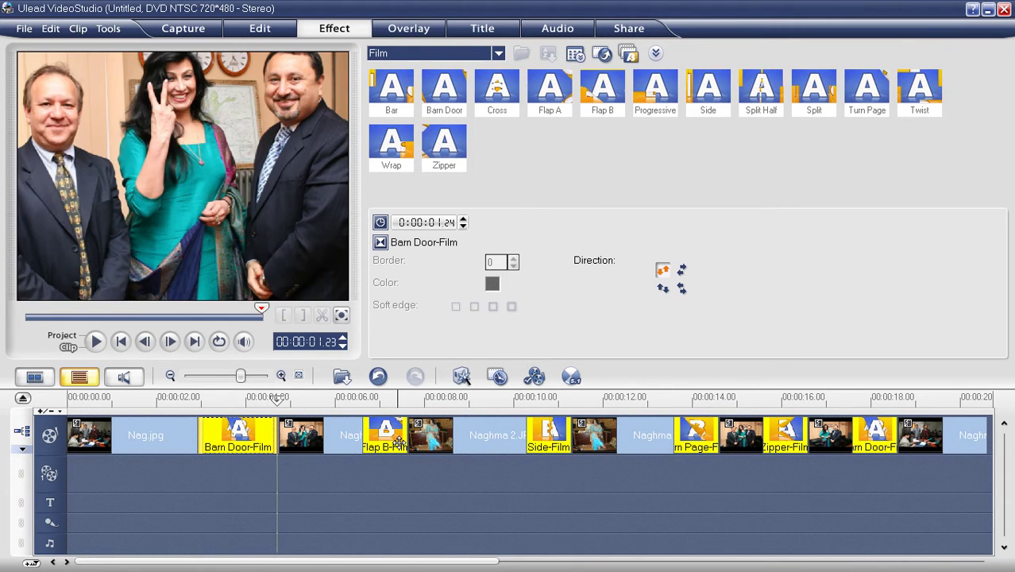
{"action": "left_click", "coordinate": [373, 436]}
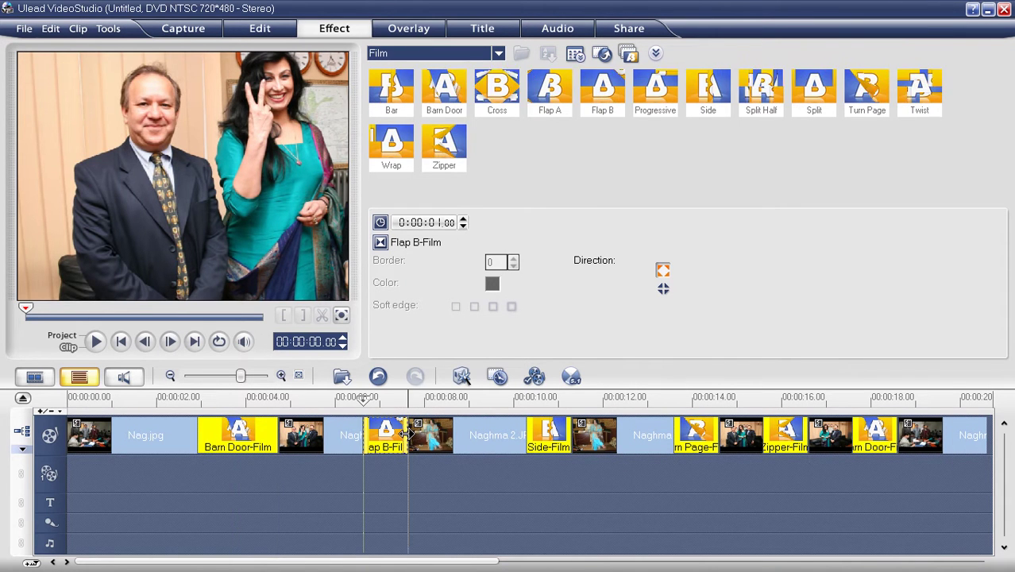
{"action": "left_click_drag", "start_coordinate": [318, 409], "coordinate": [317, 409]}
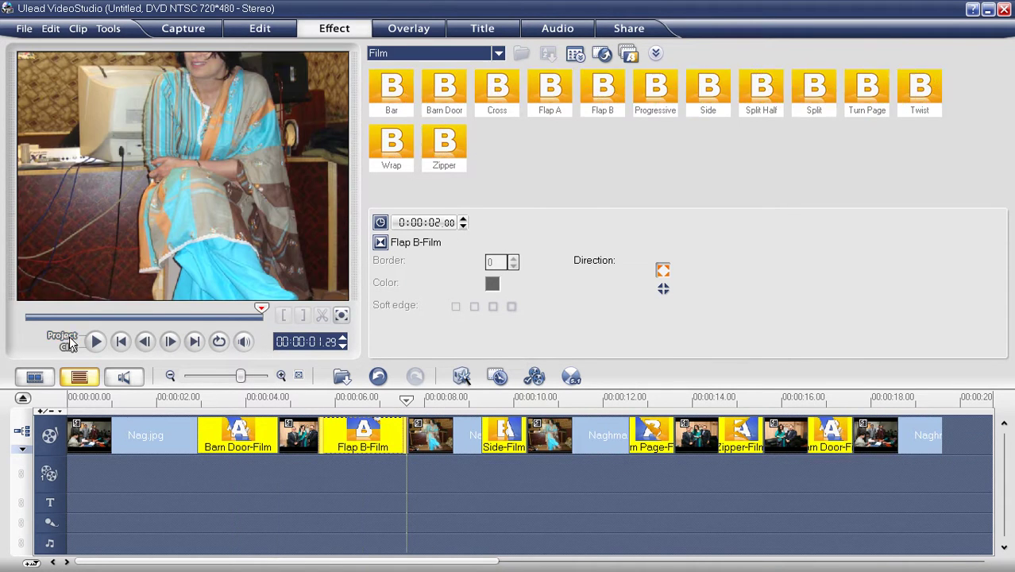
{"action": "left_click", "coordinate": [121, 341]}
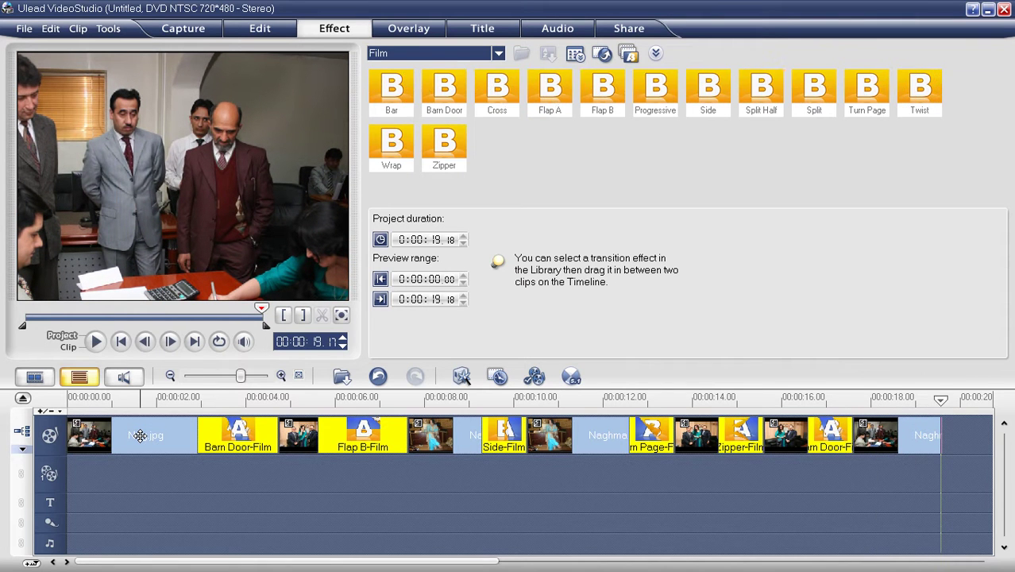
Step: Set the brightness of the first image clip to 52 in its color correction settings
{"action": "left_click", "coordinate": [89, 435]}
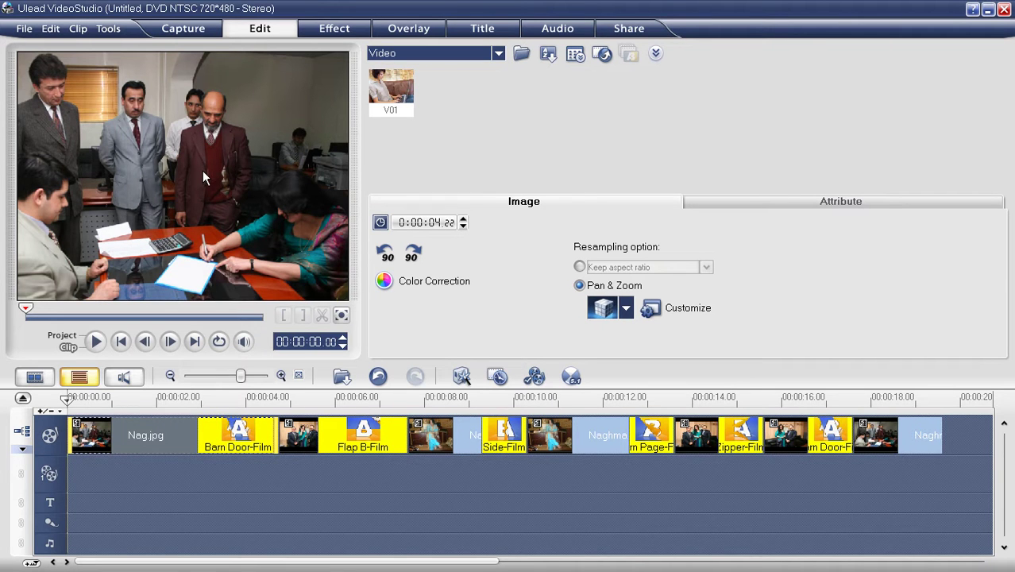
{"action": "left_click", "coordinate": [384, 281]}
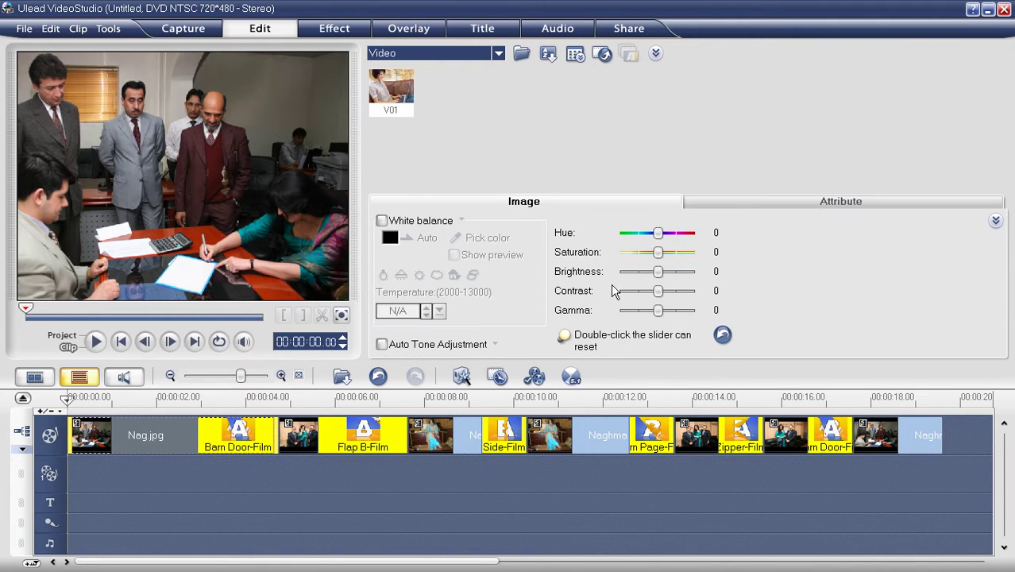
{"action": "mouse_move", "coordinate": [659, 238]}
{"action": "left_mouse_down"}
{"action": "mouse_move", "coordinate": [643, 239]}
{"action": "mouse_move", "coordinate": [675, 241]}
{"action": "mouse_move", "coordinate": [663, 241]}
{"action": "left_mouse_up"}
{"action": "left_click_drag", "start_coordinate": [659, 276], "coordinate": [680, 277]}
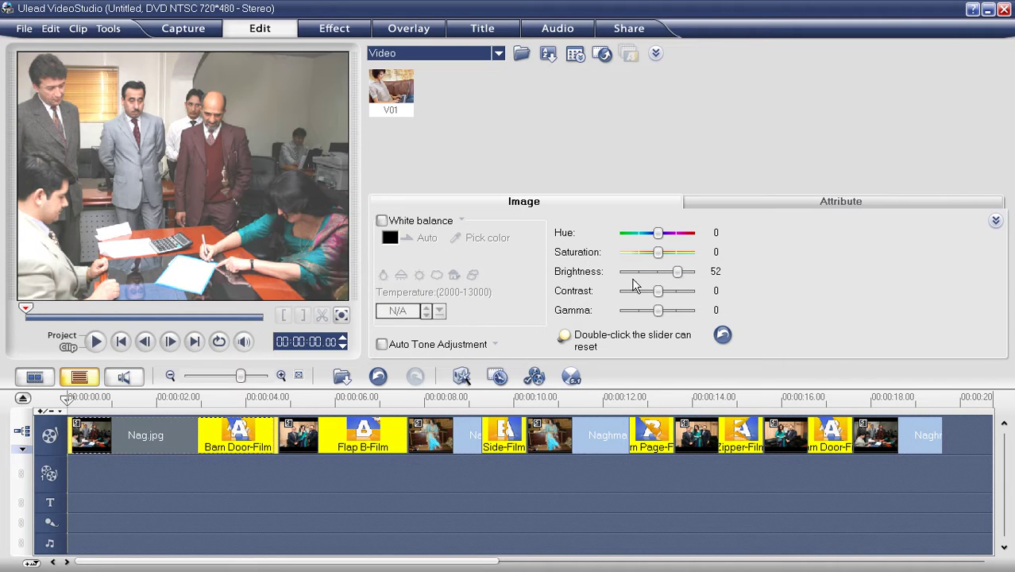
Step: Set the second image clip's brightness to 26 in color correction, and play the project briefly to check it
{"action": "left_click", "coordinate": [306, 429]}
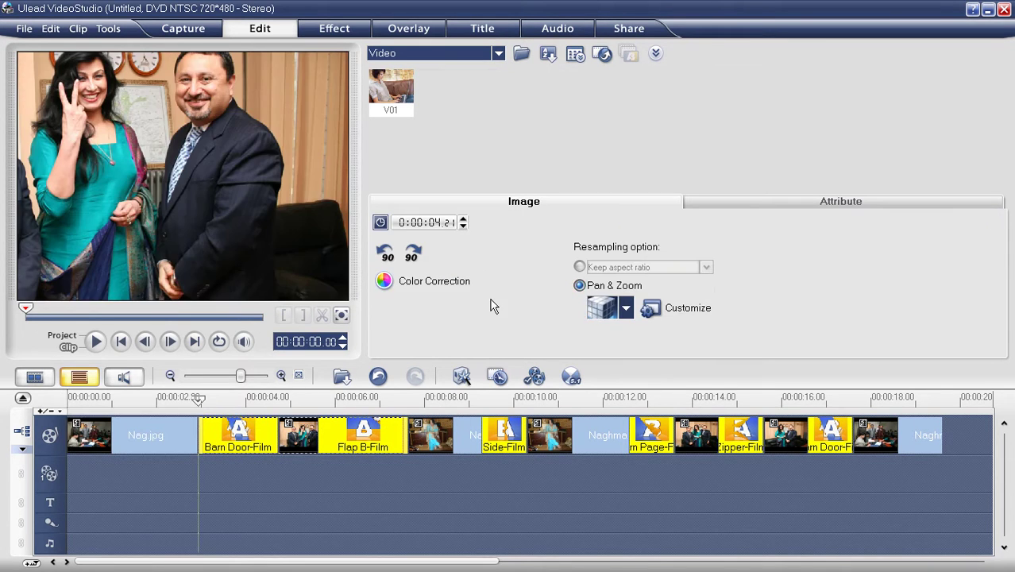
{"action": "left_click", "coordinate": [421, 282]}
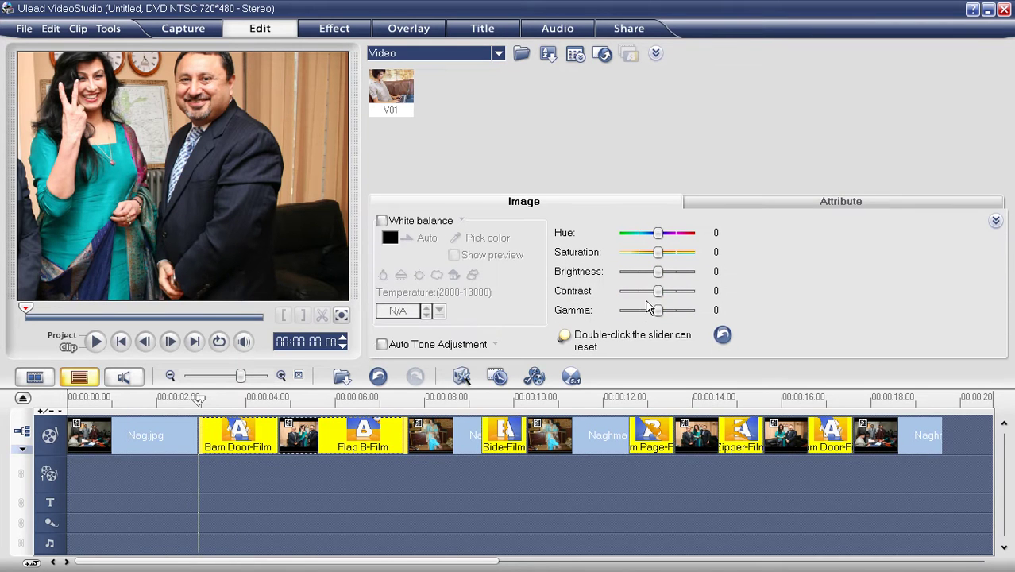
{"action": "mouse_move", "coordinate": [660, 278]}
{"action": "left_mouse_down"}
{"action": "mouse_move", "coordinate": [644, 280]}
{"action": "mouse_move", "coordinate": [669, 284]}
{"action": "left_mouse_up"}
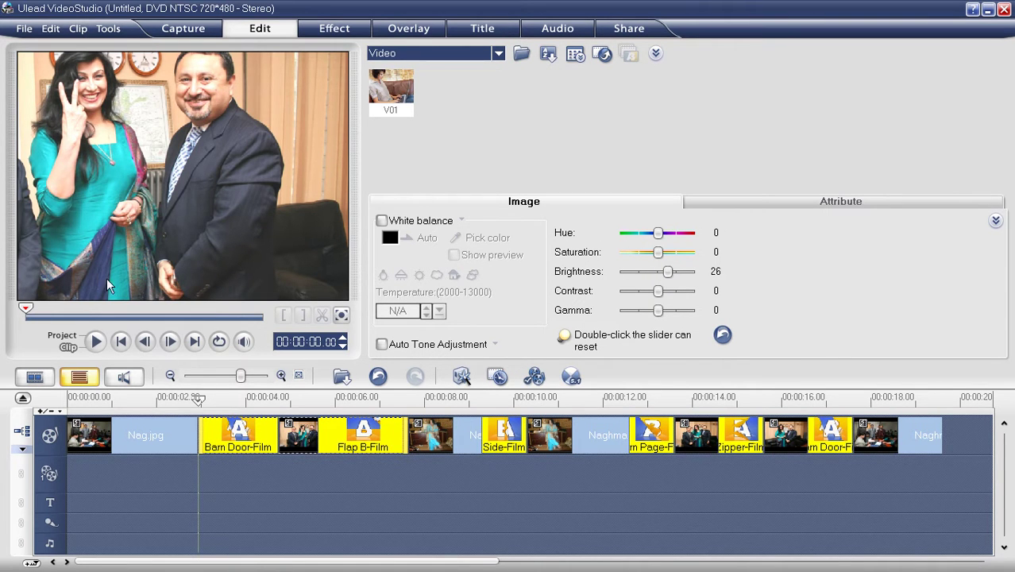
{"action": "left_click", "coordinate": [65, 337]}
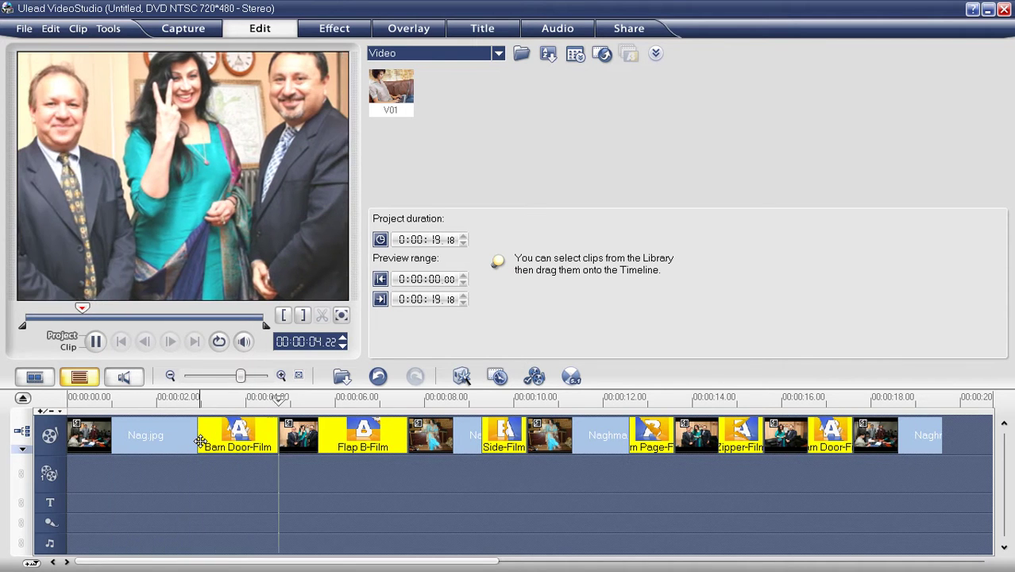
{"action": "key", "text": "space"}
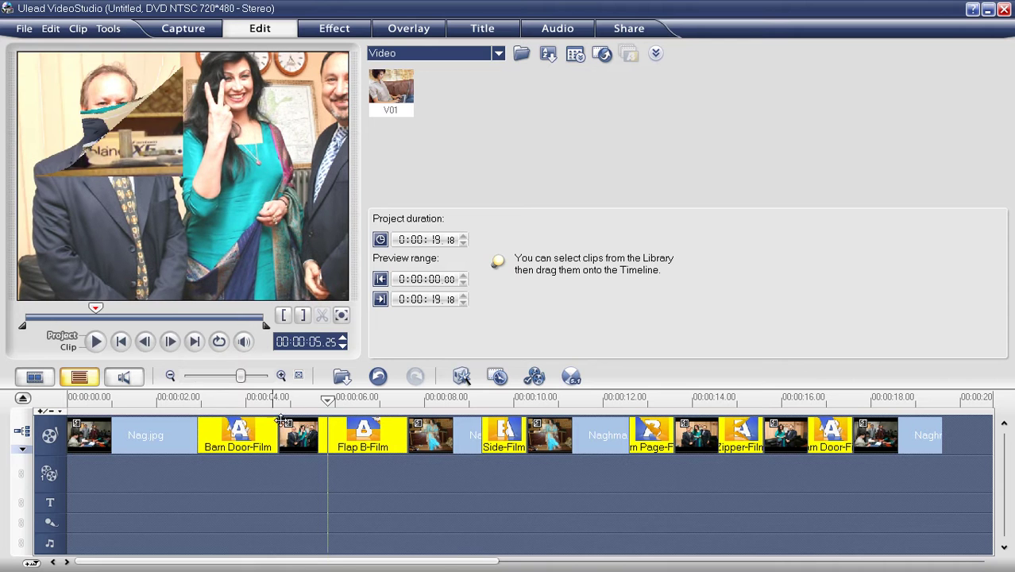
Step: Darken the second image clip by setting its color correction brightness to -63
{"action": "left_click", "coordinate": [294, 433]}
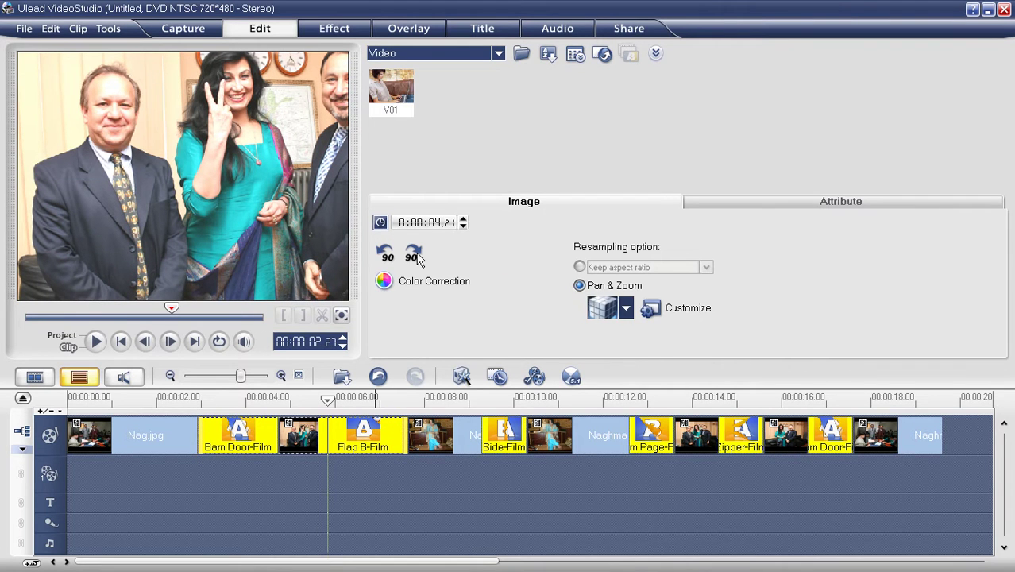
{"action": "left_click", "coordinate": [476, 284]}
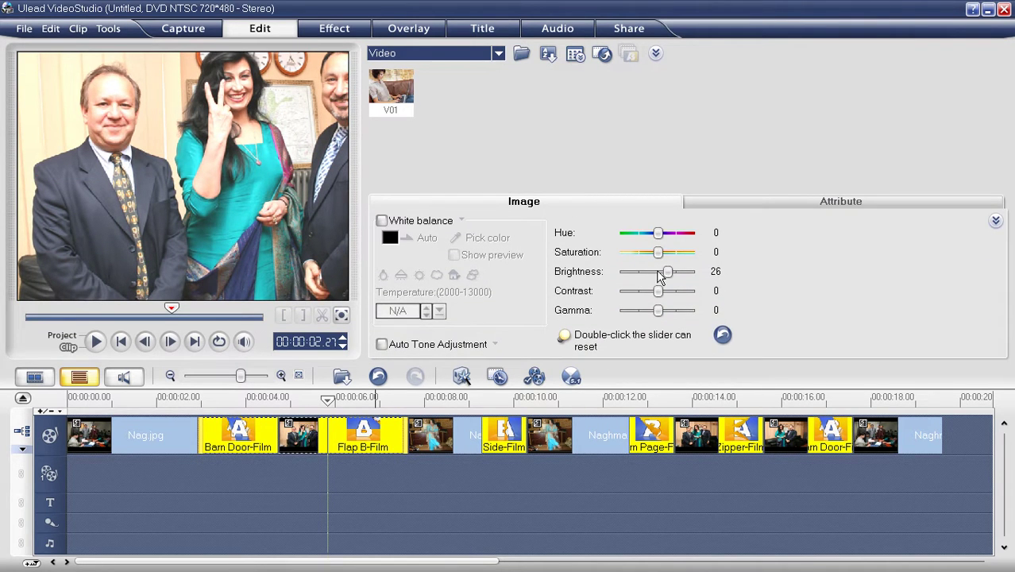
{"action": "left_click_drag", "start_coordinate": [665, 275], "coordinate": [634, 275]}
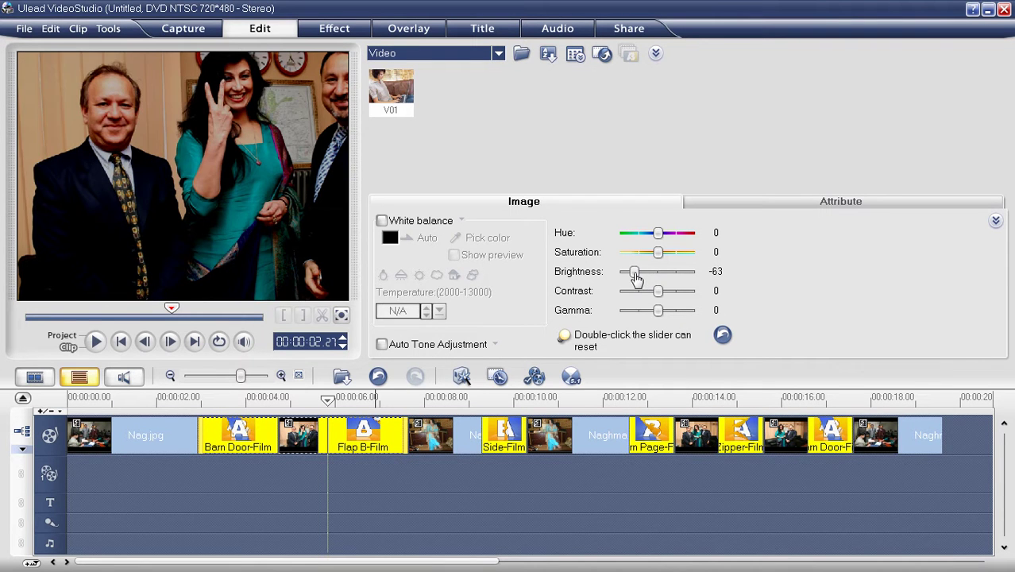
Step: Play the whole project from the beginning to check the brightness changes, pausing and resuming at several transitions
{"action": "left_click", "coordinate": [57, 333]}
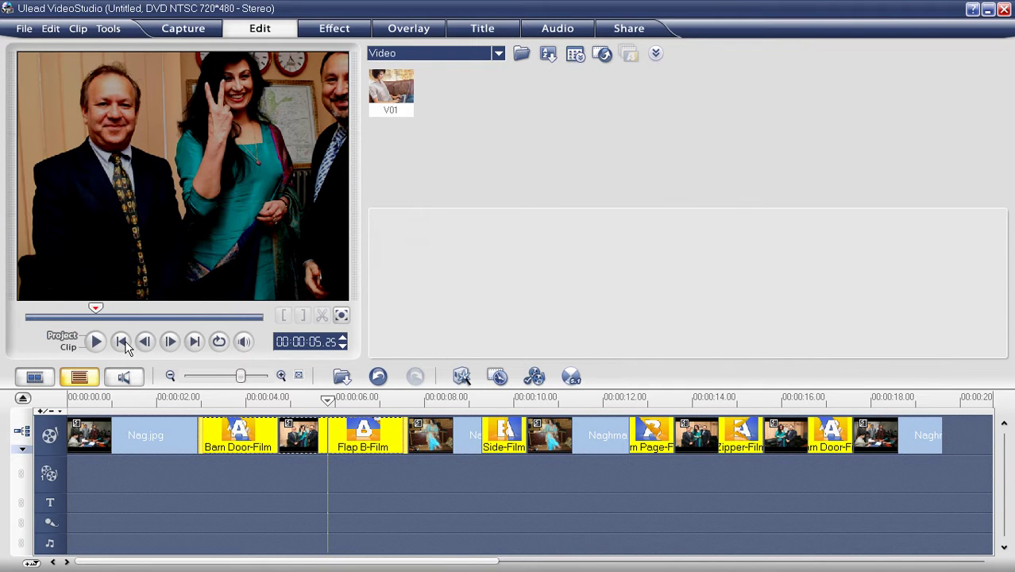
{"action": "left_click", "coordinate": [120, 342]}
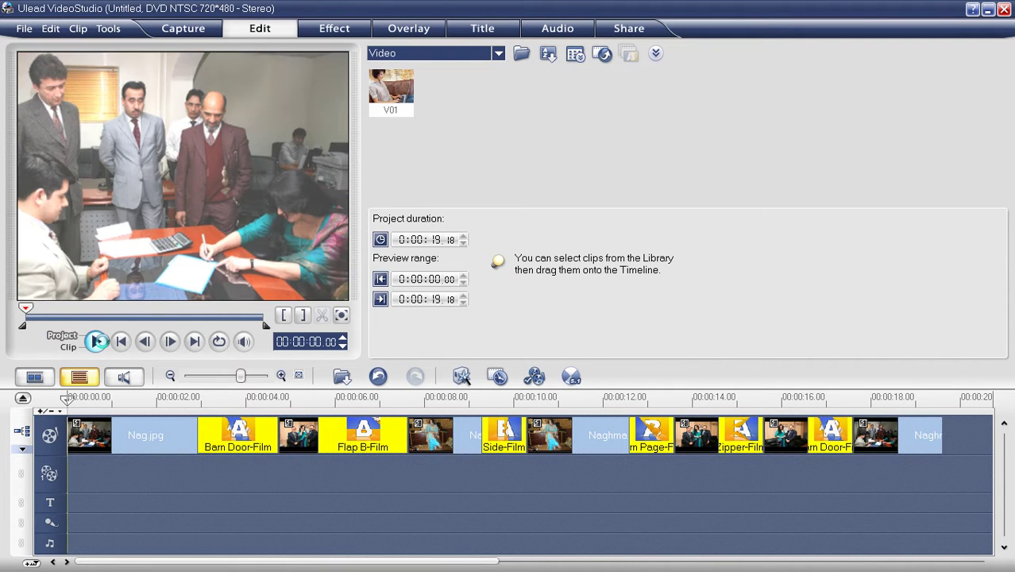
{"action": "left_click", "coordinate": [98, 341]}
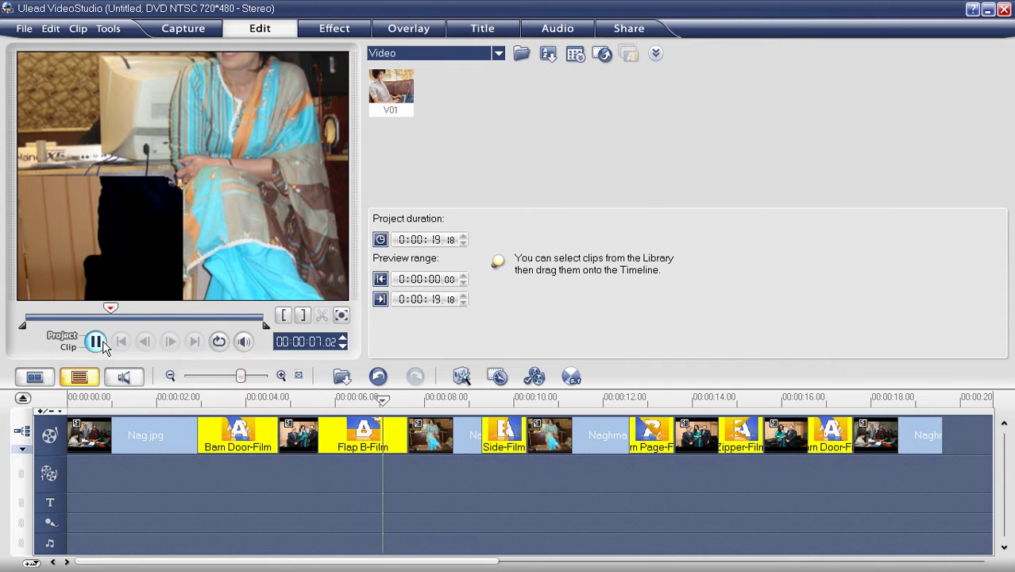
{"action": "left_click", "coordinate": [103, 342]}
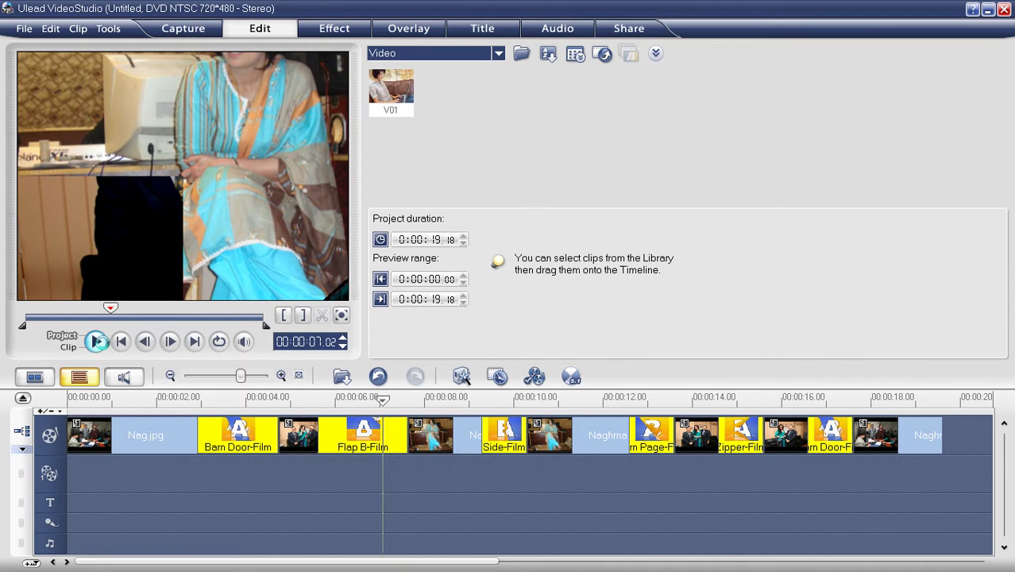
{"action": "left_click", "coordinate": [97, 342]}
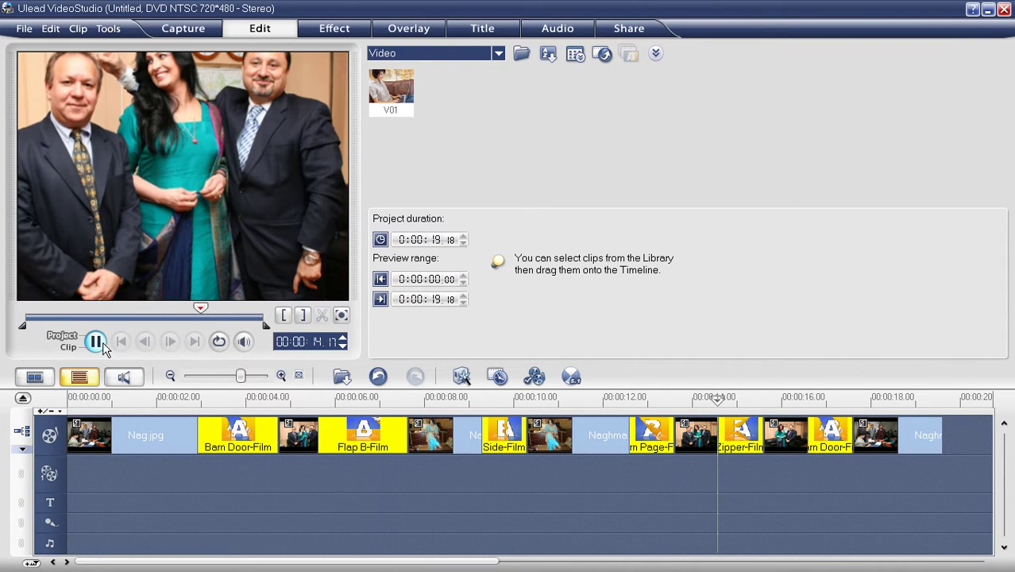
{"action": "left_click", "coordinate": [102, 347]}
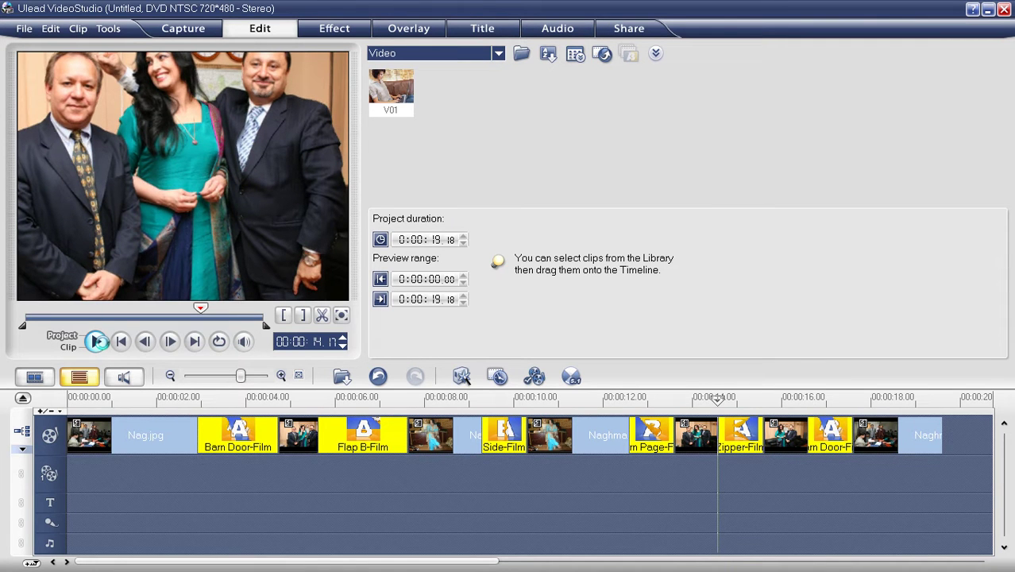
{"action": "left_click", "coordinate": [99, 343]}
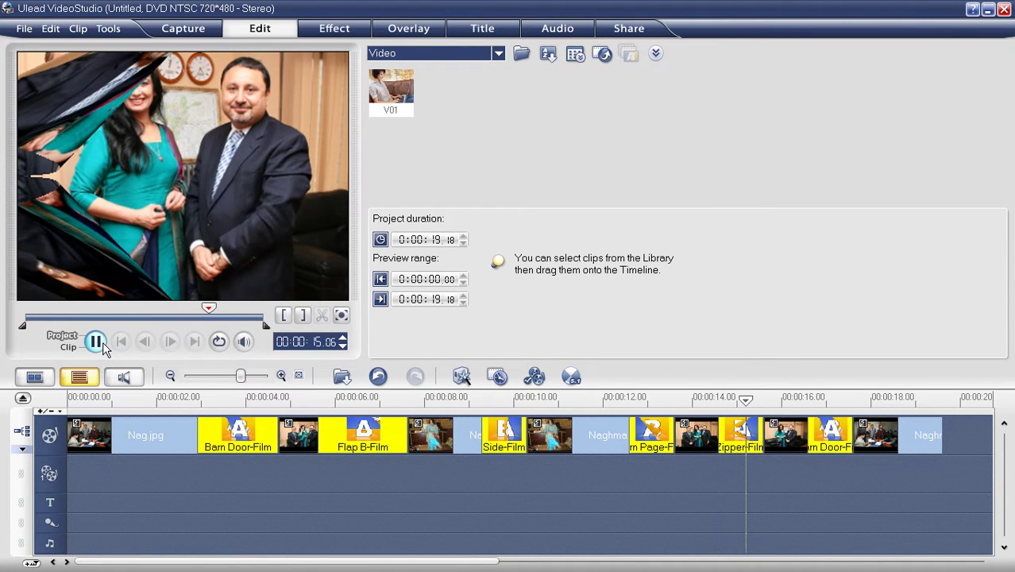
{"action": "left_click", "coordinate": [102, 347]}
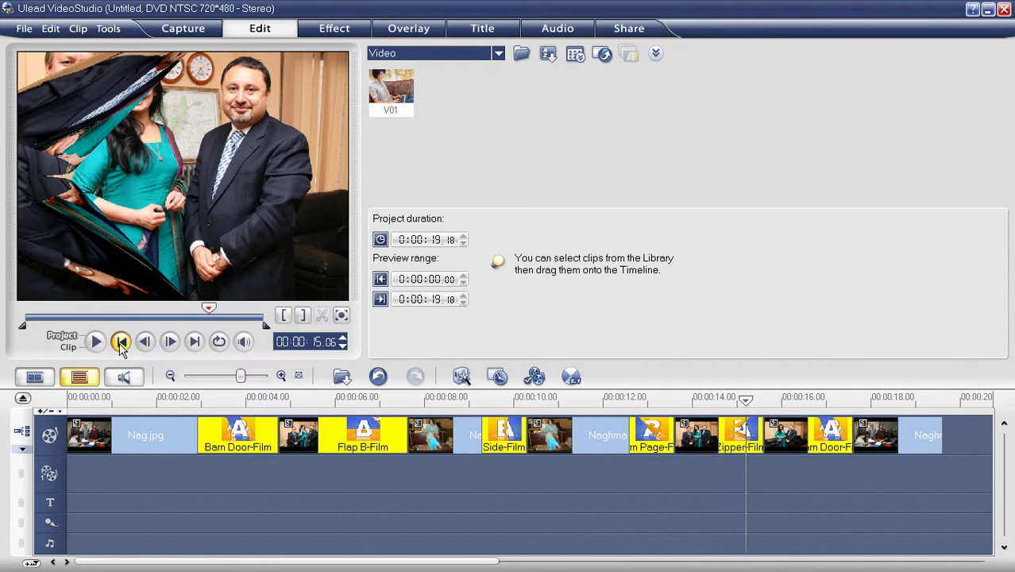
Step: Jump to the project's start and end, step backward and forward frame by frame, and return to the beginning
{"action": "left_click", "coordinate": [121, 341]}
{"action": "left_click", "coordinate": [195, 343]}
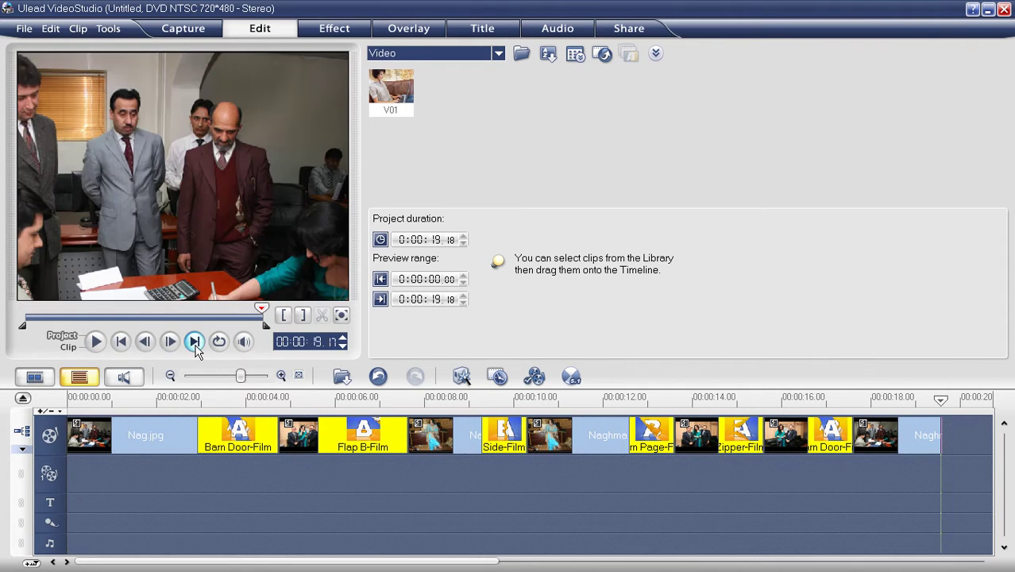
{"action": "left_click", "coordinate": [149, 347]}
{"action": "left_click", "coordinate": [152, 341]}
{"action": "left_click", "coordinate": [153, 342]}
{"action": "left_click", "coordinate": [154, 343]}
{"action": "left_click", "coordinate": [170, 342]}
{"action": "left_click", "coordinate": [170, 342]}
{"action": "left_click", "coordinate": [170, 341]}
{"action": "left_click", "coordinate": [170, 341]}
{"action": "left_click", "coordinate": [146, 342]}
{"action": "left_click", "coordinate": [146, 342]}
{"action": "left_click", "coordinate": [147, 341]}
{"action": "left_click", "coordinate": [146, 341]}
{"action": "left_click", "coordinate": [120, 342]}
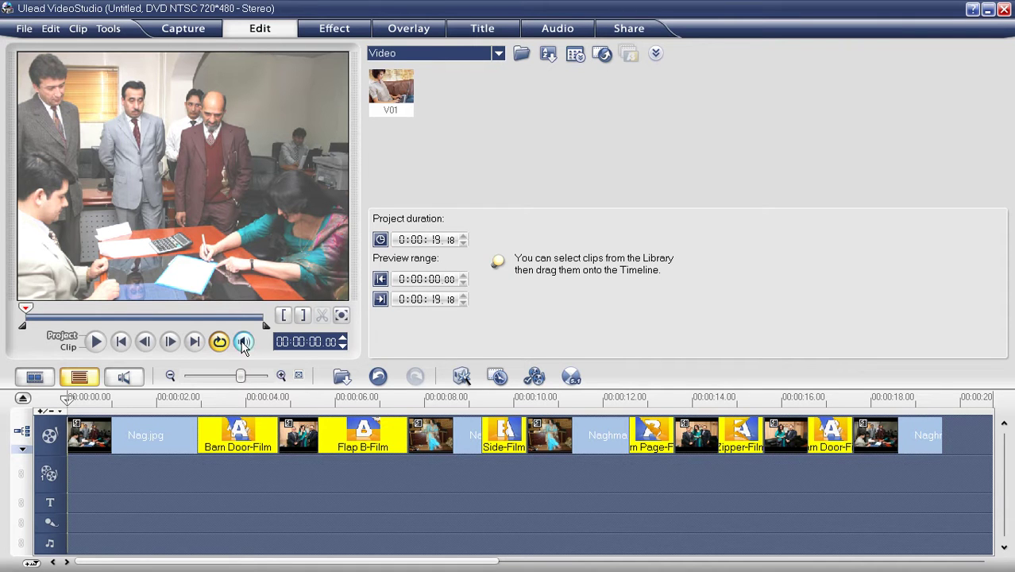
Step: Turn on repeat playback for the preview and set the preview volume to its maximum
{"action": "left_click", "coordinate": [244, 343]}
{"action": "mouse_move", "coordinate": [280, 297]}
{"action": "left_mouse_down"}
{"action": "mouse_move", "coordinate": [277, 350]}
{"action": "mouse_move", "coordinate": [276, 300]}
{"action": "left_mouse_up"}
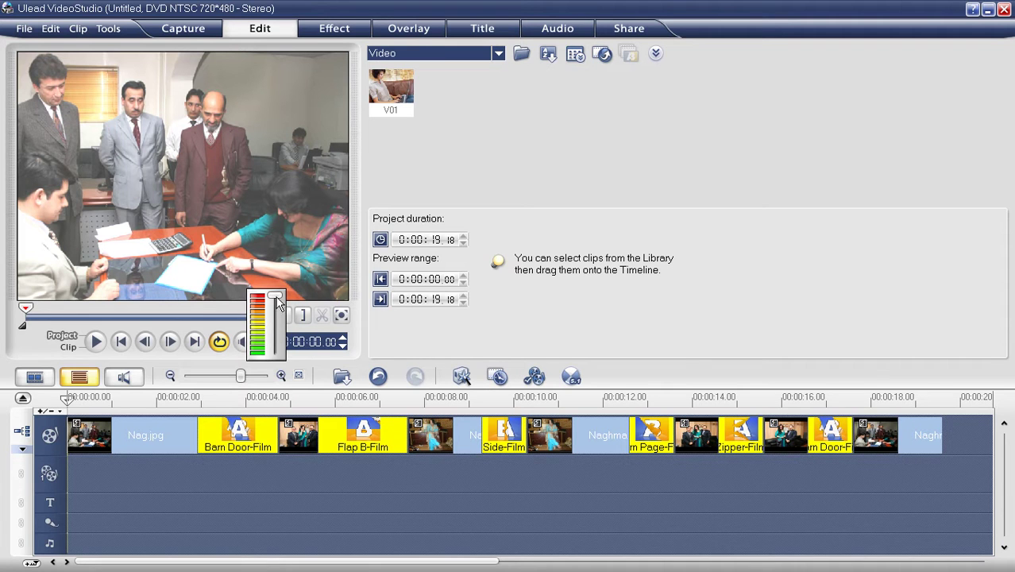
{"action": "left_click", "coordinate": [424, 182]}
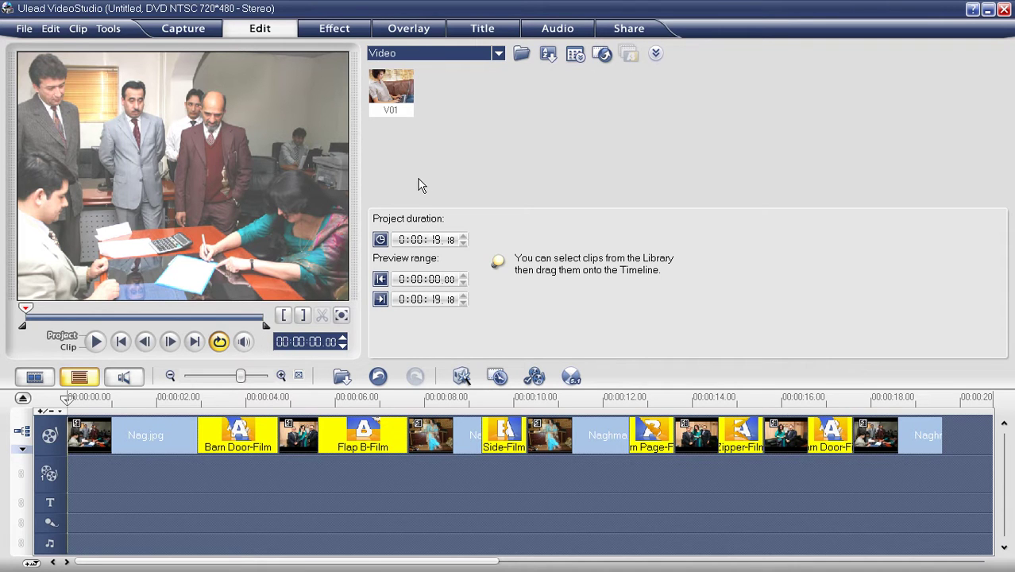